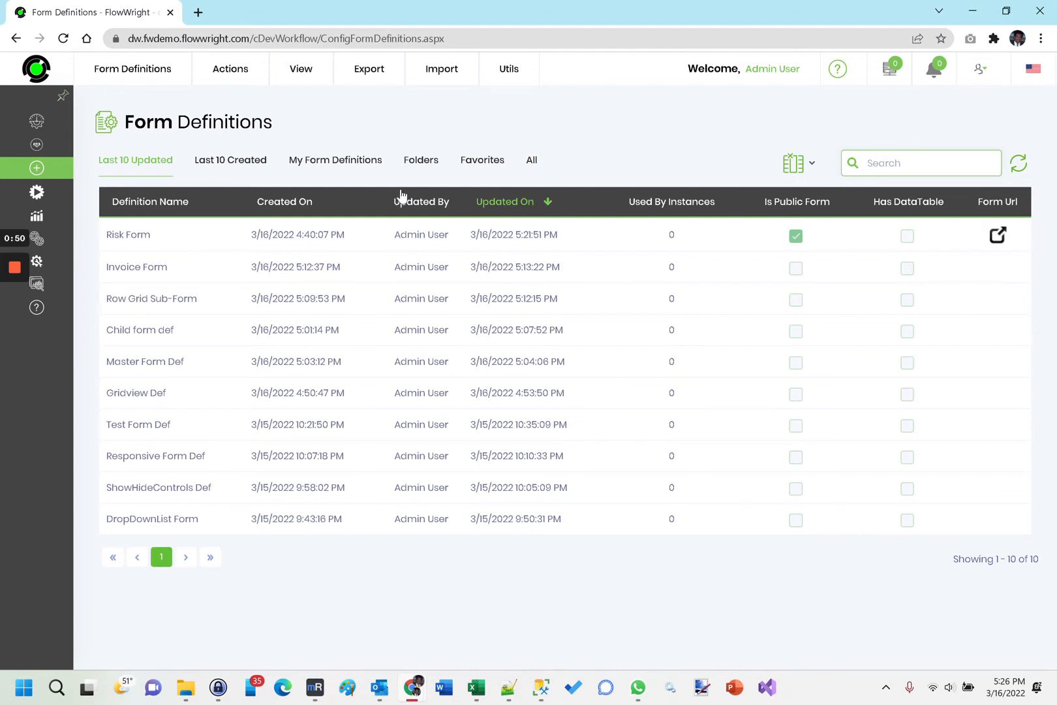
# Create a form definition named Employee Data Form with Open Designer enabled.
pyautogui.moveTo(252, 88)
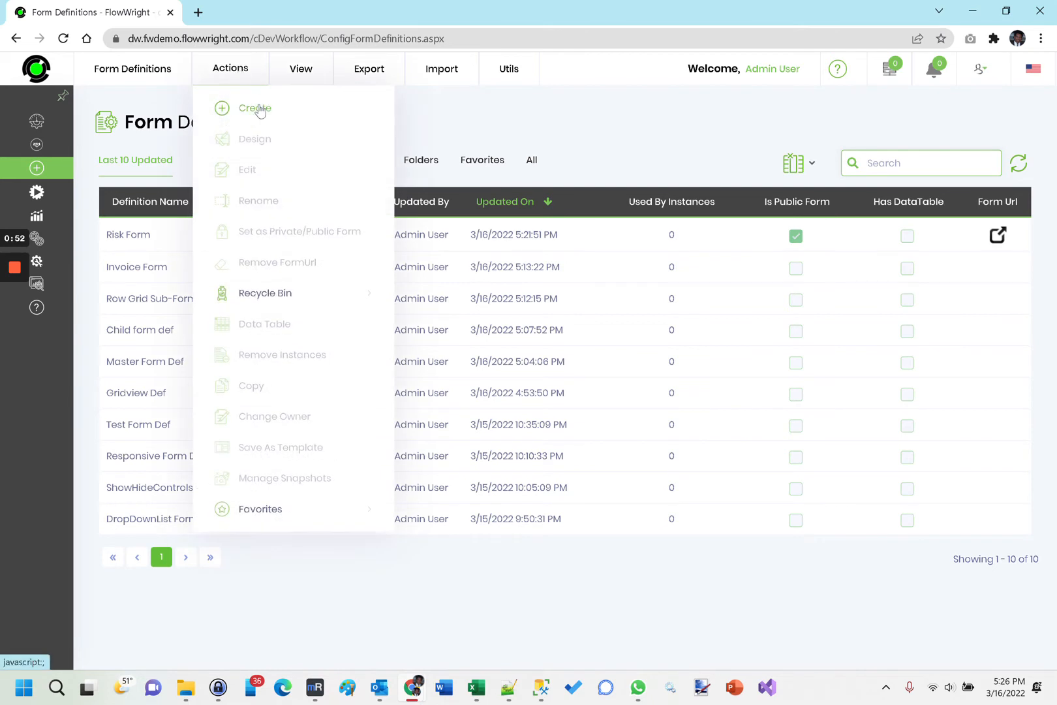
pyautogui.click(260, 111)
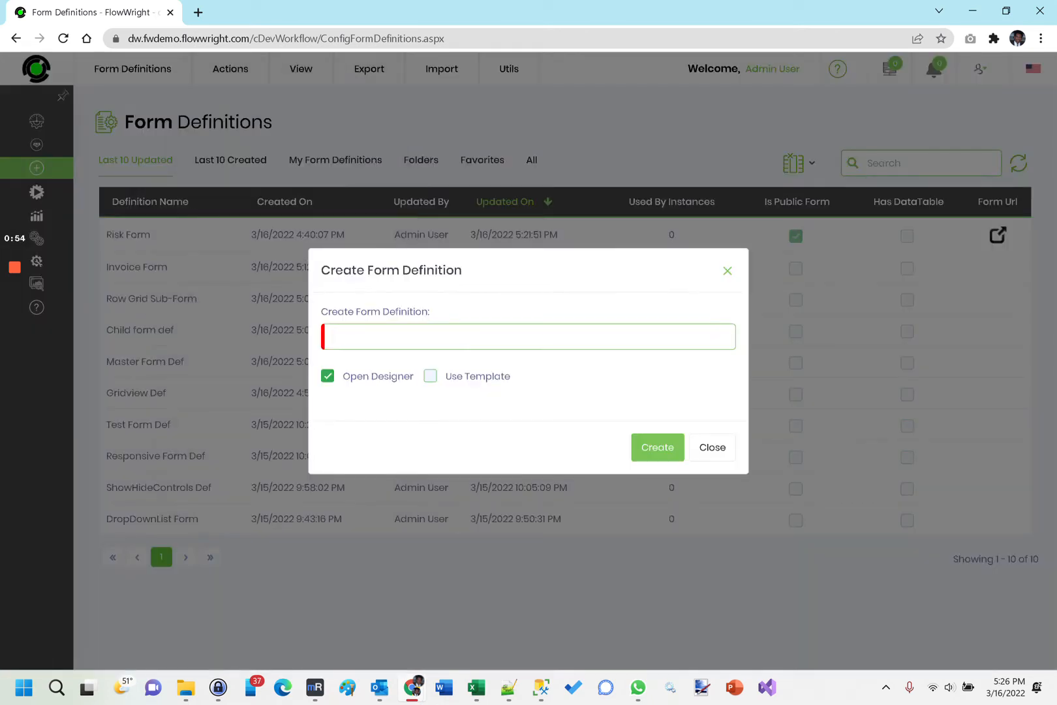
pyautogui.click(469, 337)
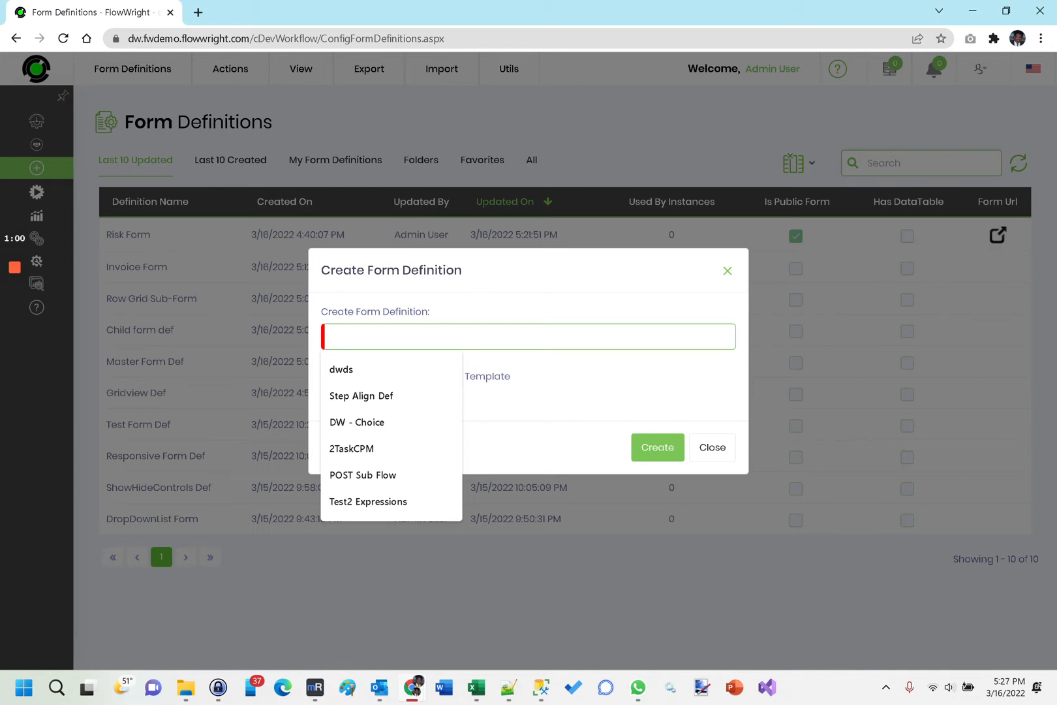
pyautogui.write('Employe Dat')
pyautogui.press('BackSpace')
pyautogui.press('BackSpace')
pyautogui.press('BackSpace')
pyautogui.press('BackSpace')
pyautogui.write('e Data Form')
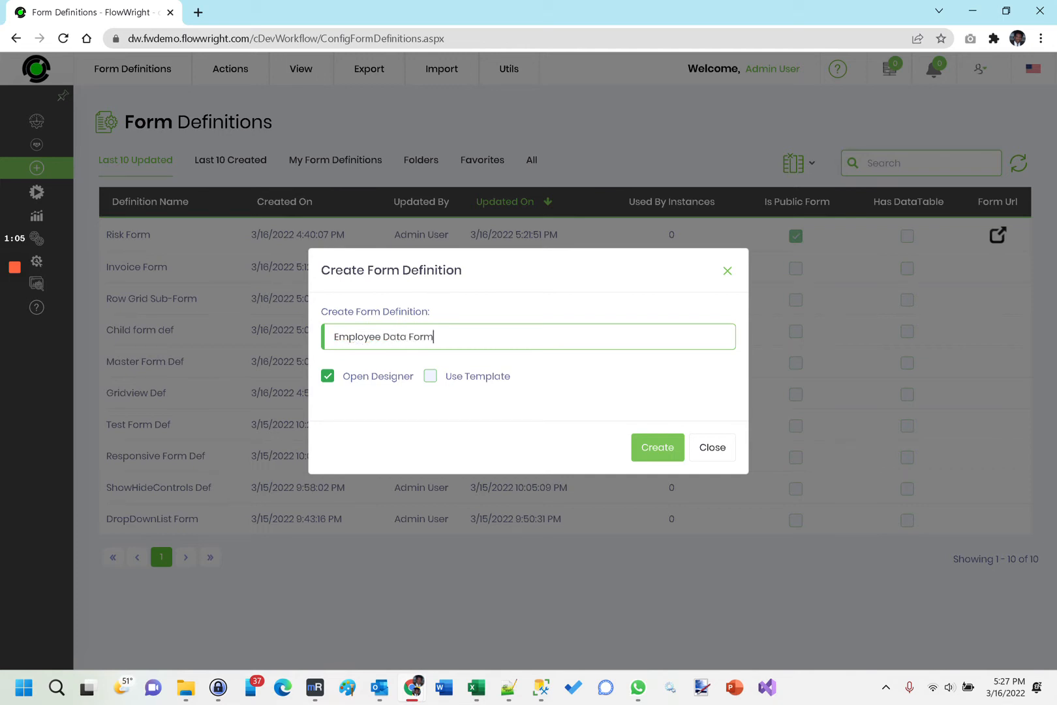
pyautogui.click(648, 450)
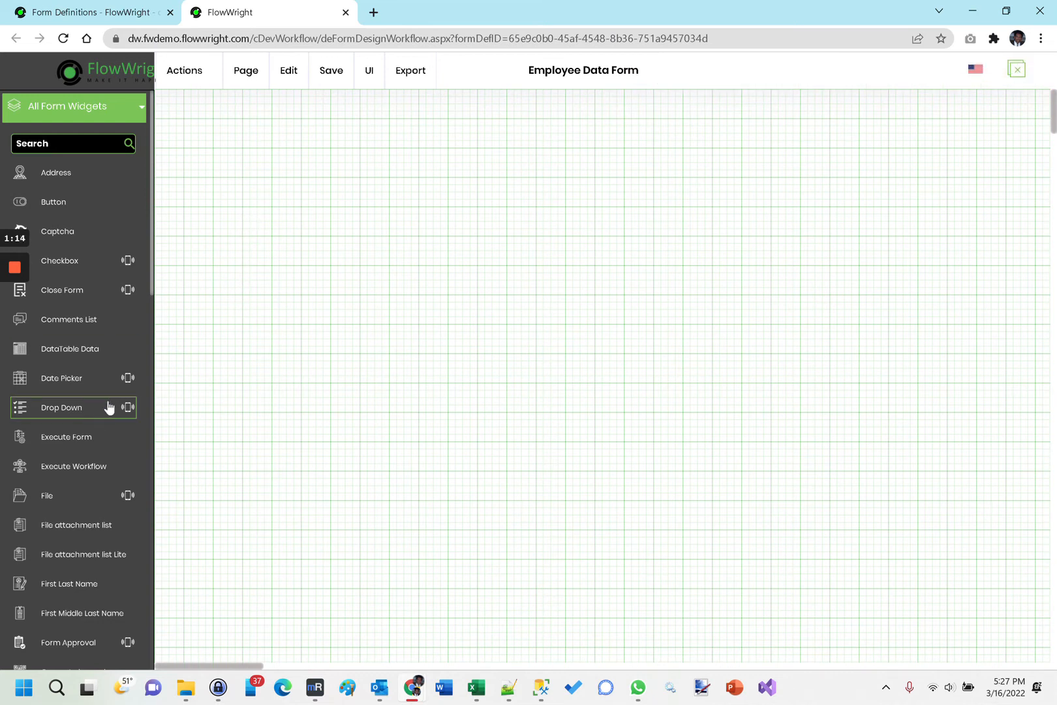
# Add a bootstrap grid with one row and two columns near the upper edge of the form canvas.
pyautogui.scroll(-3, 107, 407)
pyautogui.moveTo(75, 496); pyautogui.dragTo(182, 117)
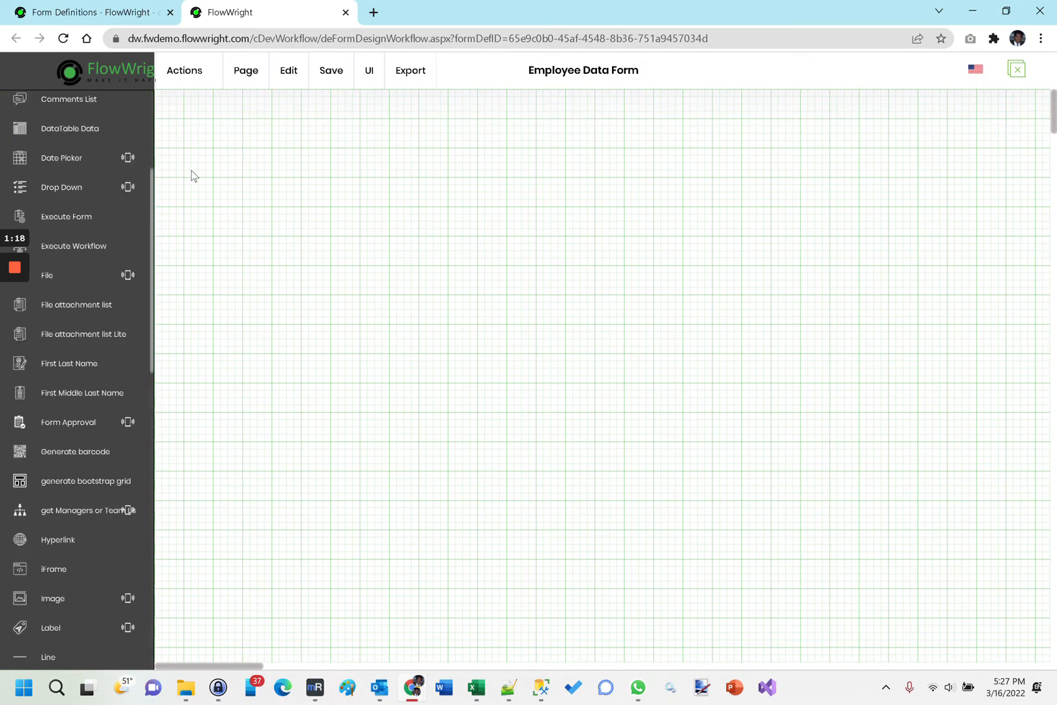
pyautogui.moveTo(77, 497); pyautogui.dragTo(304, 189)
pyautogui.moveTo(70, 490); pyautogui.dragTo(344, 347)
pyautogui.moveTo(109, 467); pyautogui.dragTo(318, 426)
pyautogui.click(184, 70)
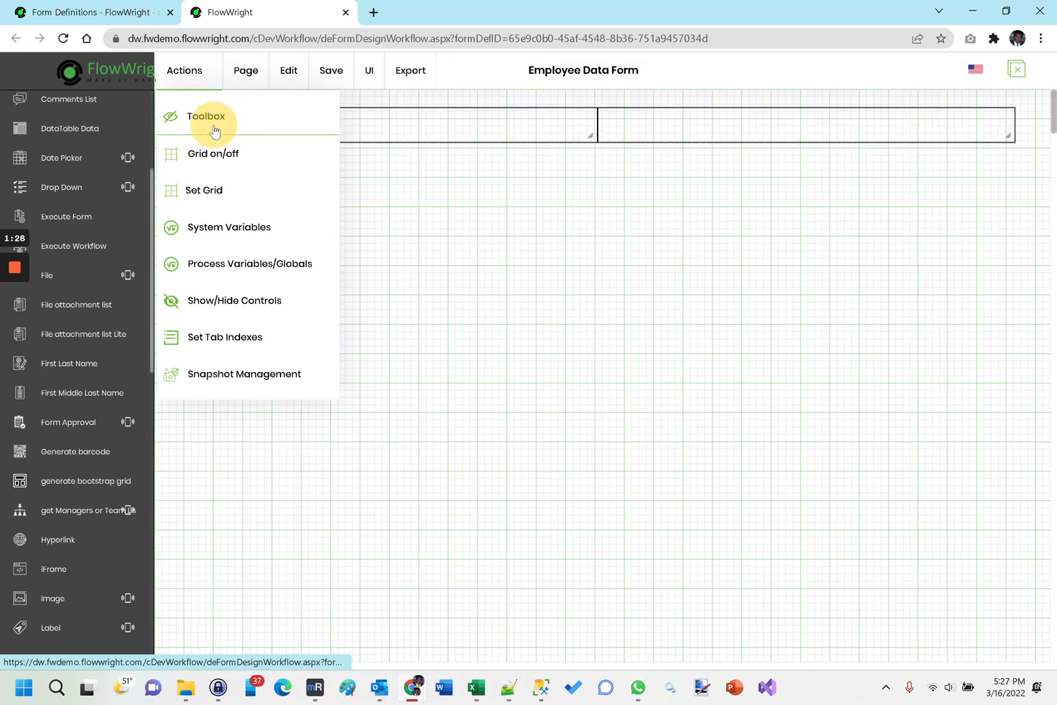
pyautogui.click(216, 131)
# Place a Label widget in the grid's first cell and a Text widget in its second cell.
pyautogui.scroll(-2, 94, 349)
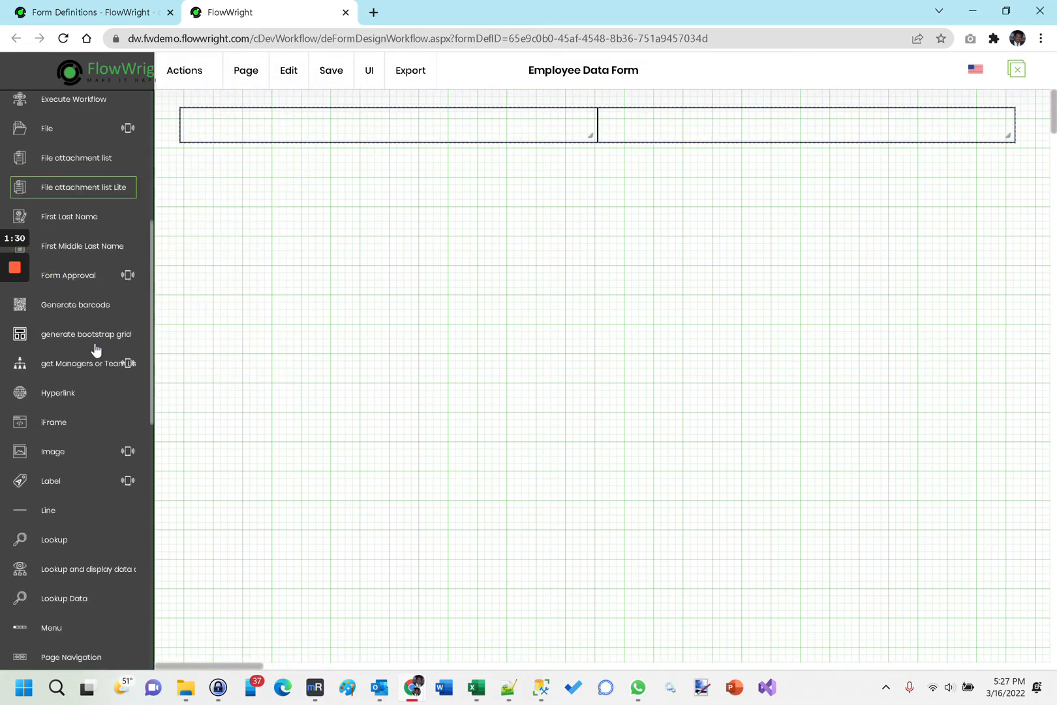
pyautogui.moveTo(61, 481); pyautogui.dragTo(208, 122)
pyautogui.scroll(-5, 130, 370)
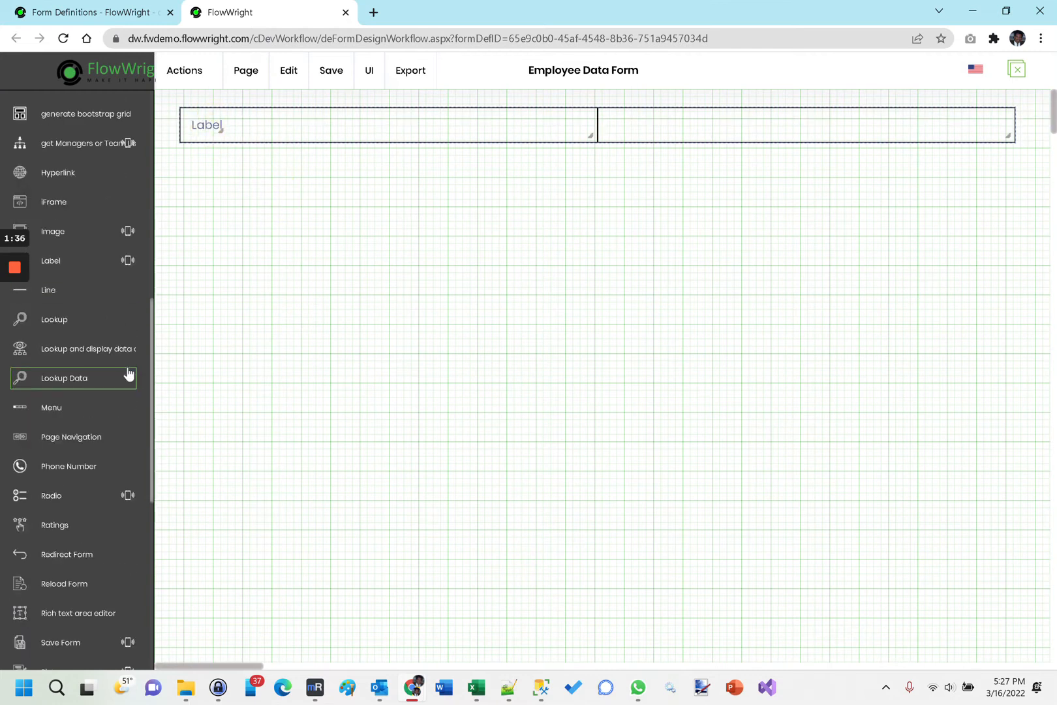
pyautogui.scroll(-1, 129, 373)
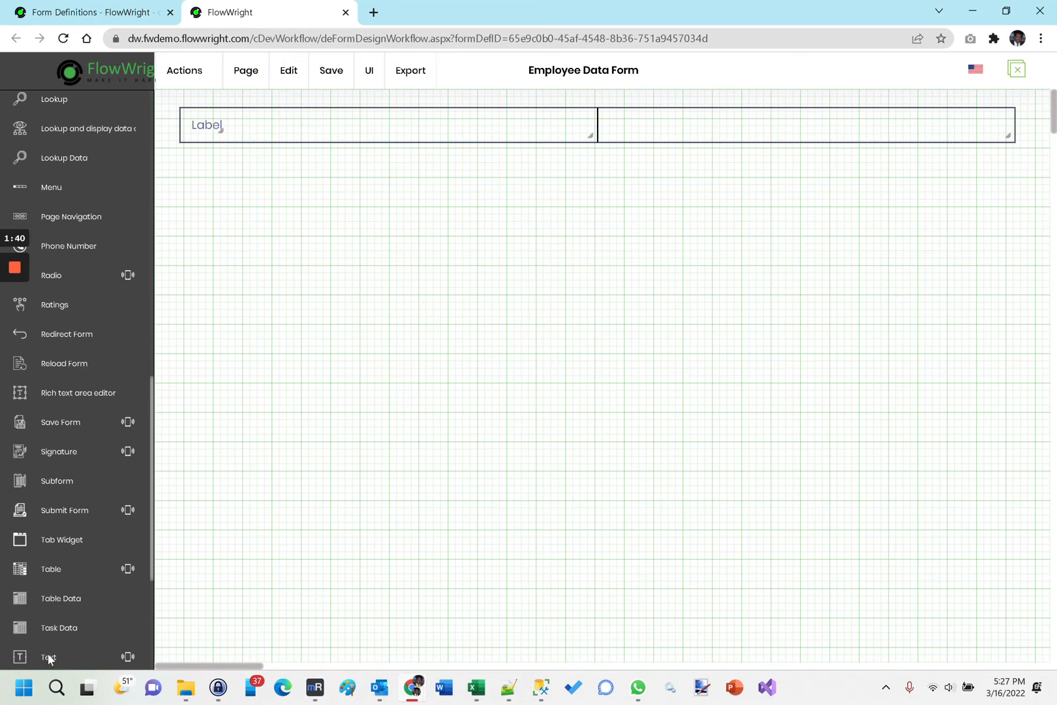
pyautogui.click(77, 635)
pyautogui.moveTo(13, 662); pyautogui.dragTo(639, 129)
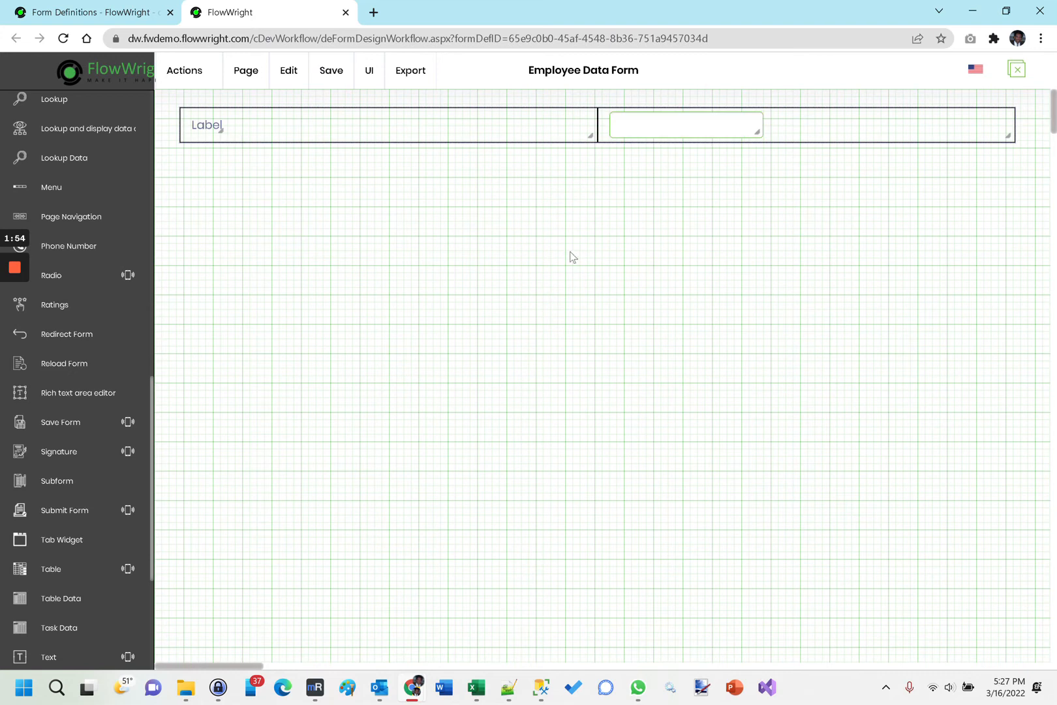
# Duplicate the grid row and set the label text in the first row to First Name.
pyautogui.rightClick(295, 123)
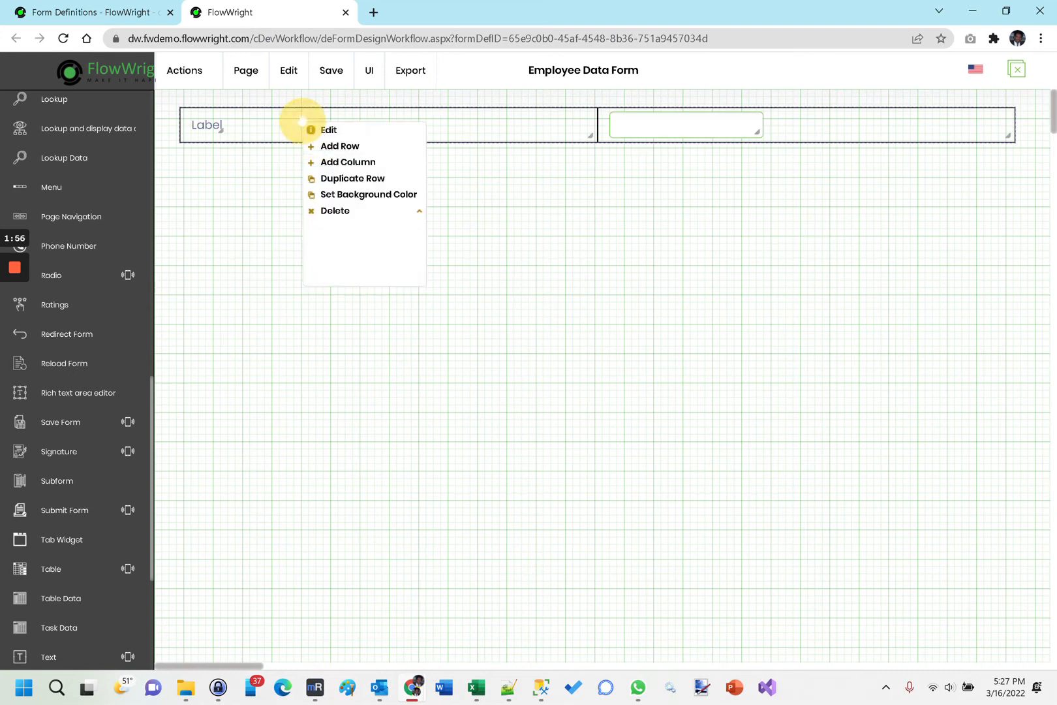
pyautogui.click(351, 173)
pyautogui.doubleClick(205, 124)
pyautogui.moveTo(394, 434); pyautogui.dragTo(338, 439)
pyautogui.write('First Name')
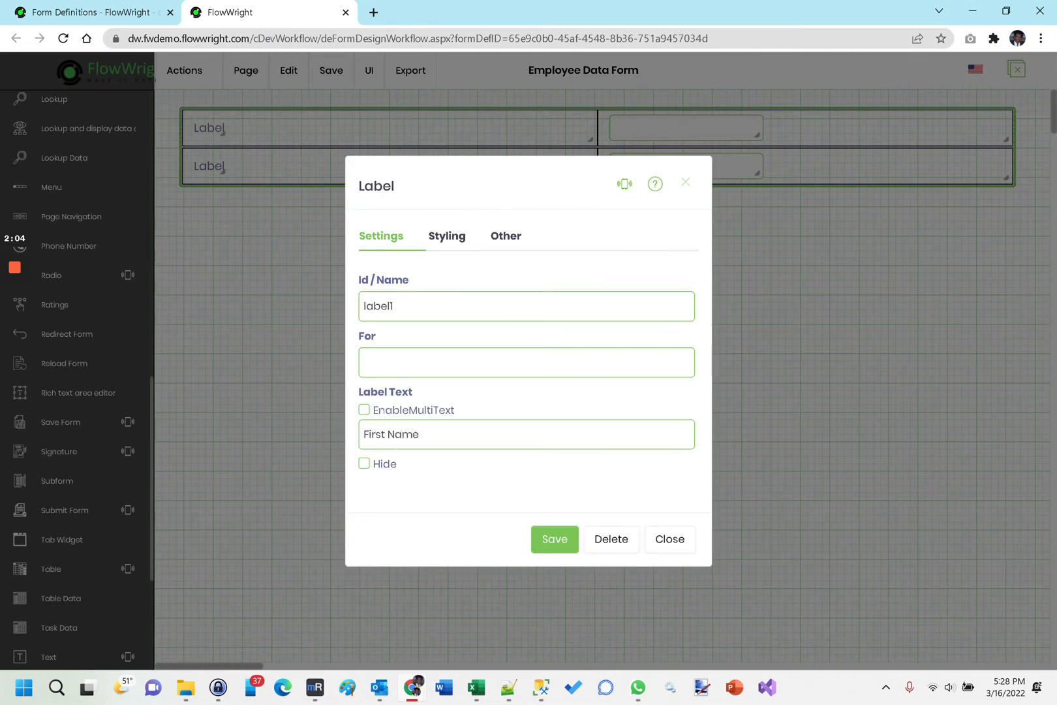
pyautogui.click(559, 538)
# Set the label text in the second grid row to Last Name.
pyautogui.doubleClick(220, 168)
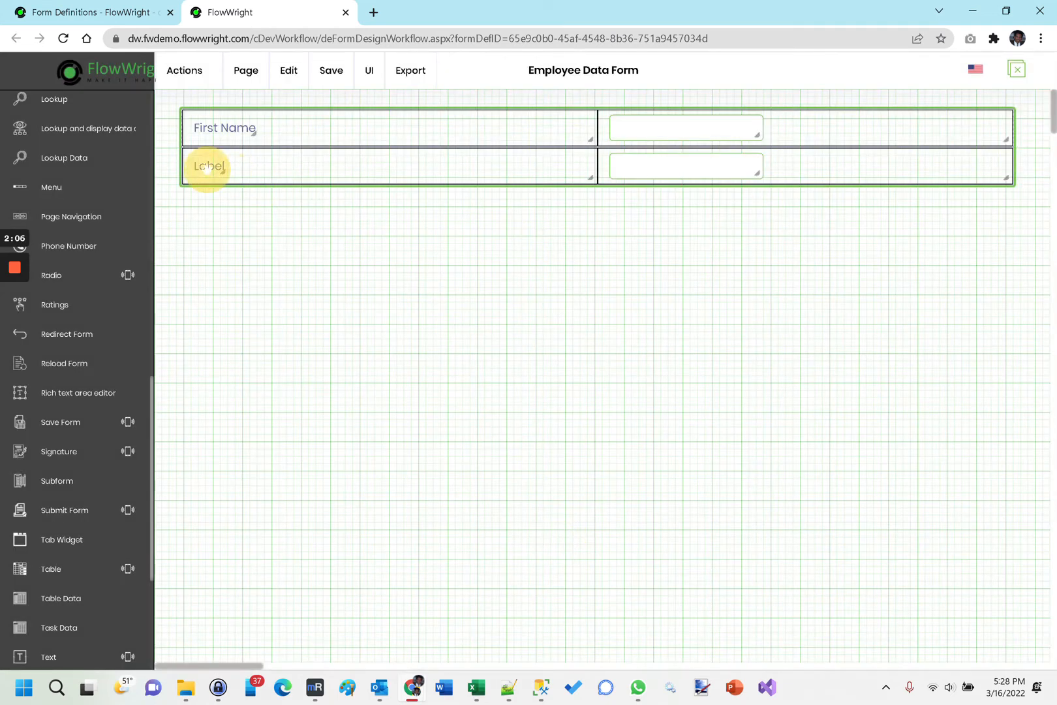
pyautogui.moveTo(392, 434); pyautogui.dragTo(334, 435)
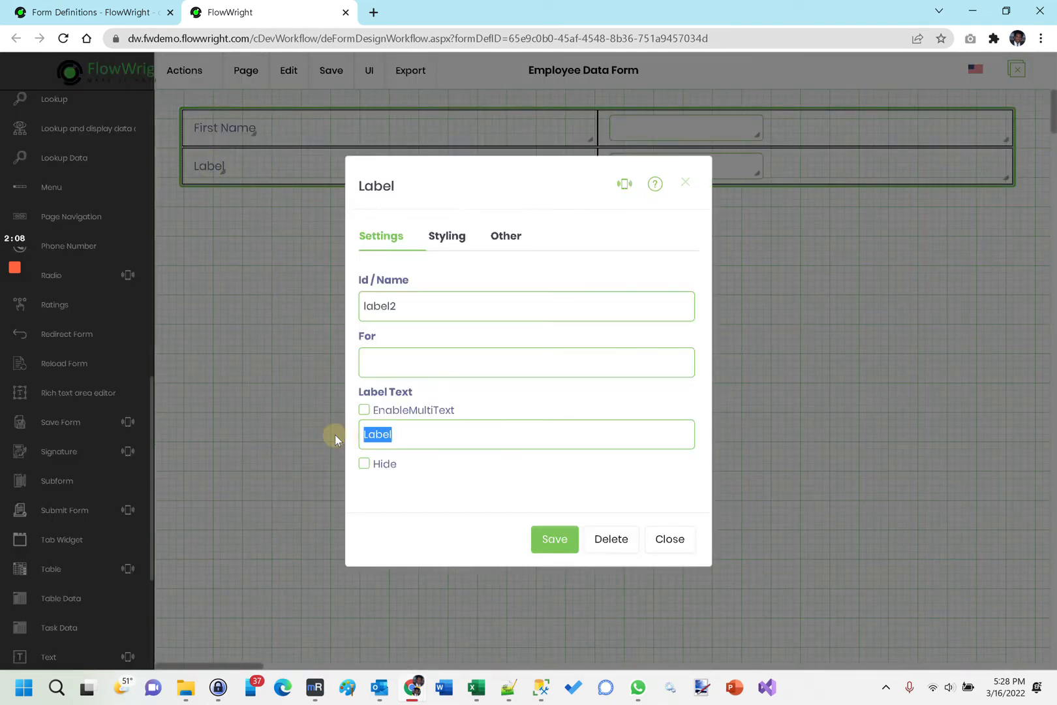
pyautogui.write('Last Name')
pyautogui.click(544, 538)
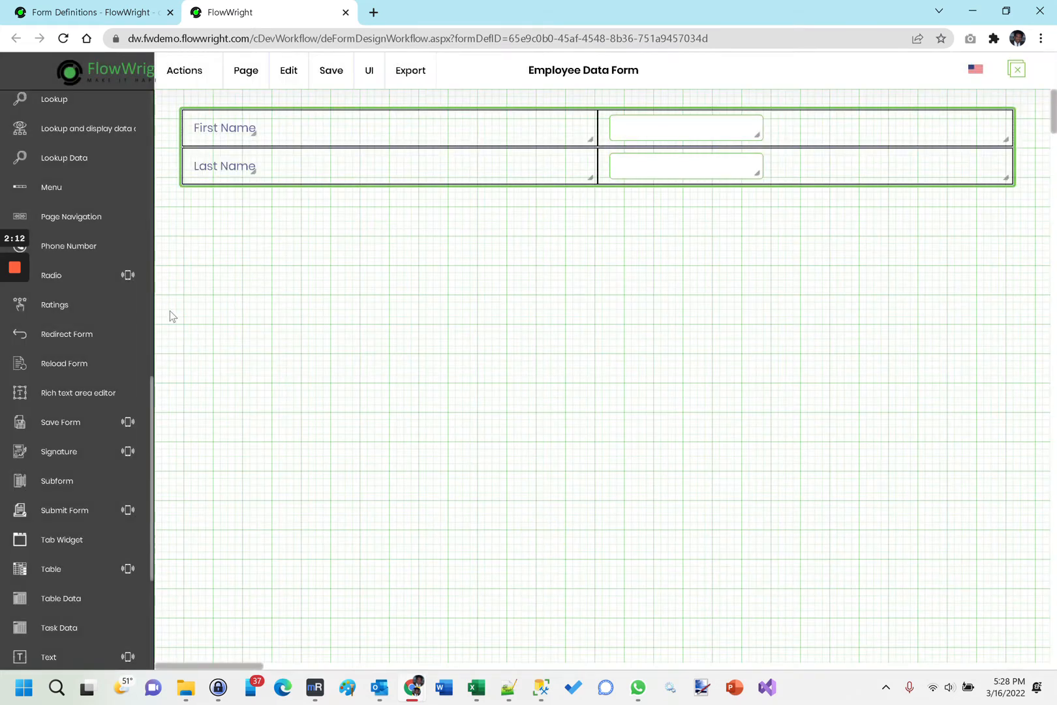
# Set the first row's text box ID to txtFirstName and the second row's text box ID to txtLastName.
pyautogui.doubleClick(681, 129)
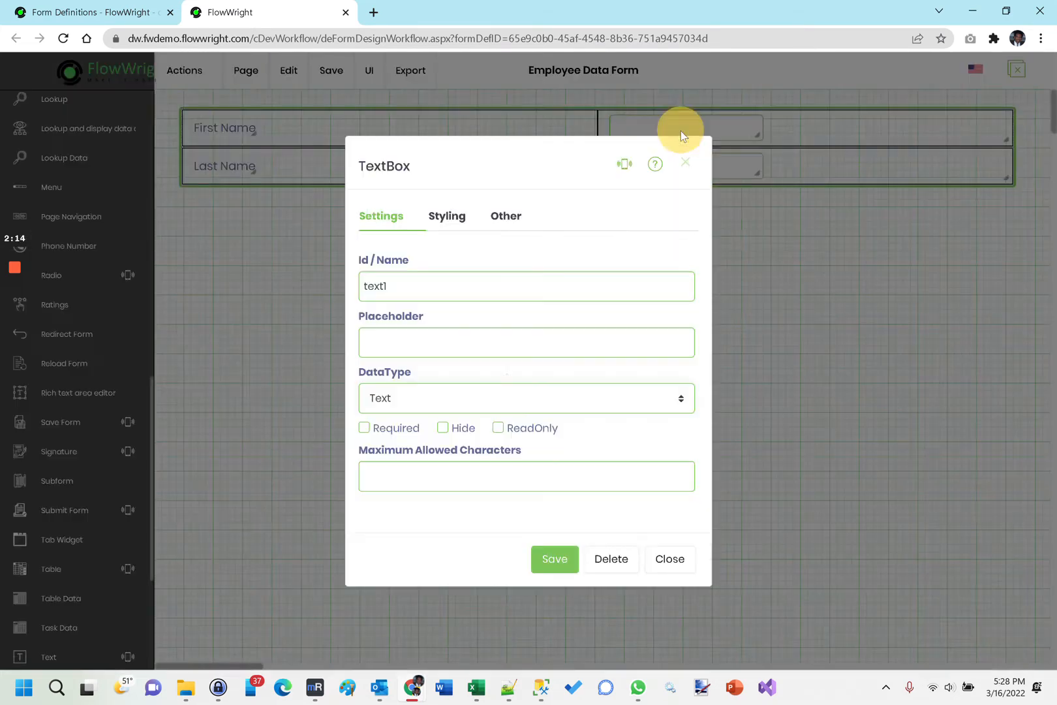
pyautogui.write('t')
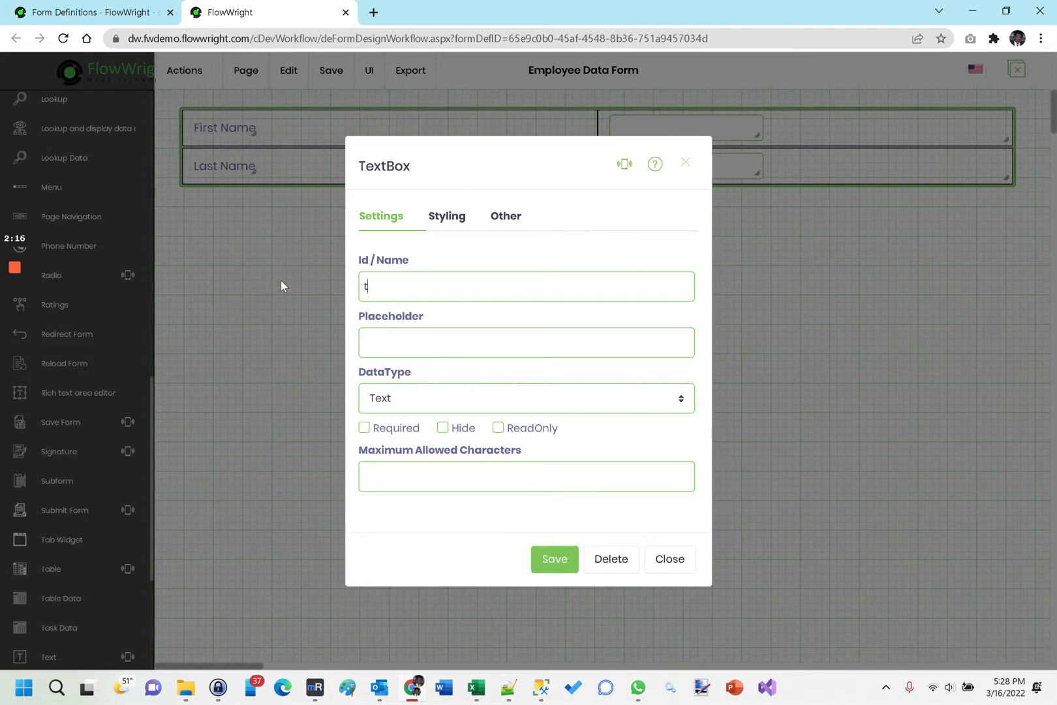
pyautogui.write('xtFirstName')
pyautogui.click(565, 559)
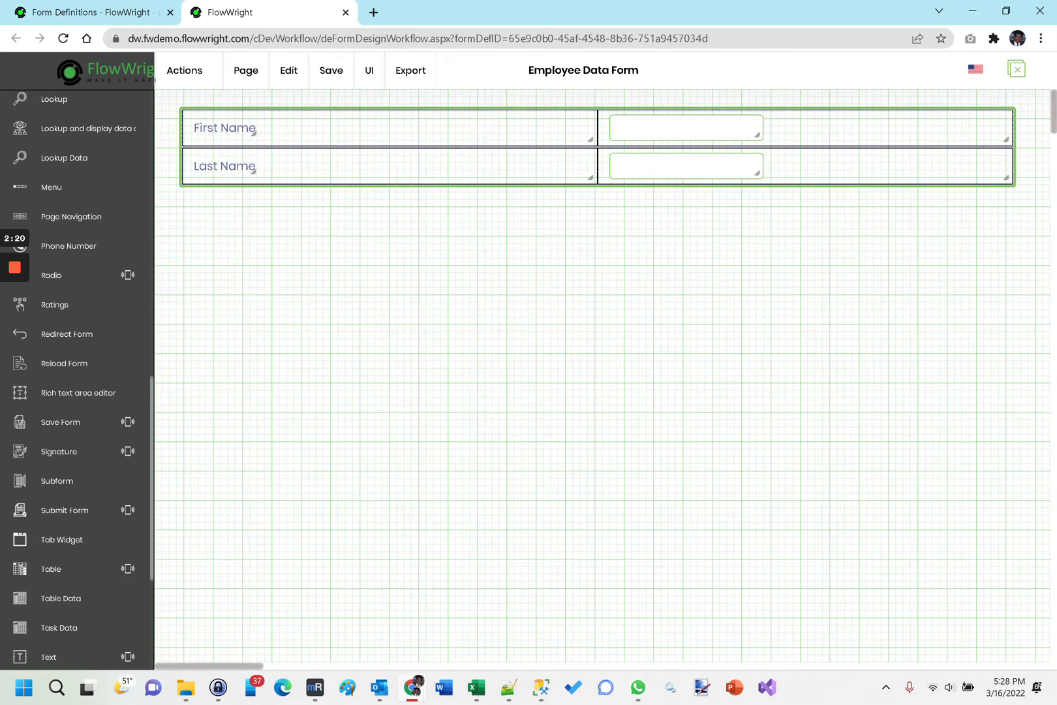
pyautogui.doubleClick(672, 167)
pyautogui.doubleClick(352, 286)
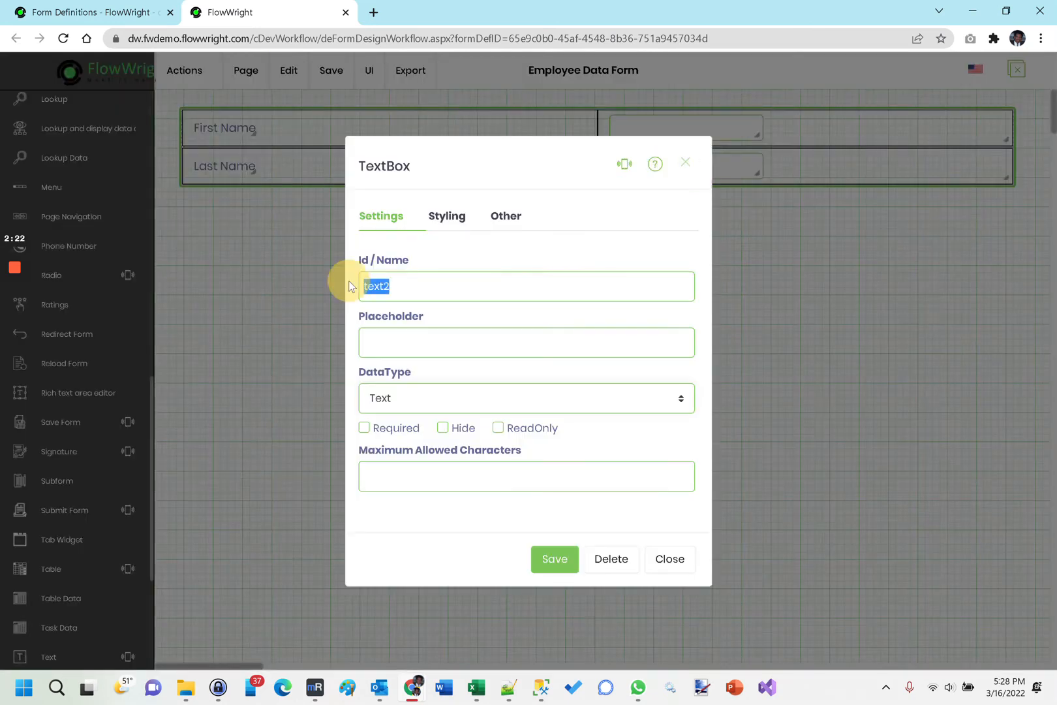
pyautogui.write('txtLastName')
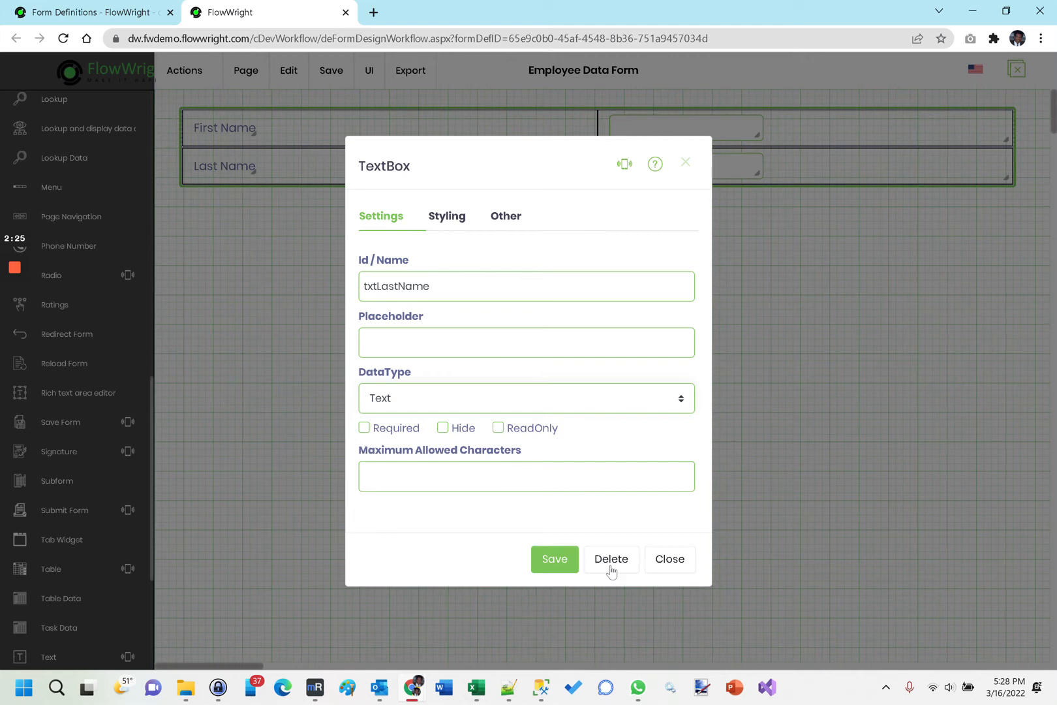
pyautogui.click(553, 558)
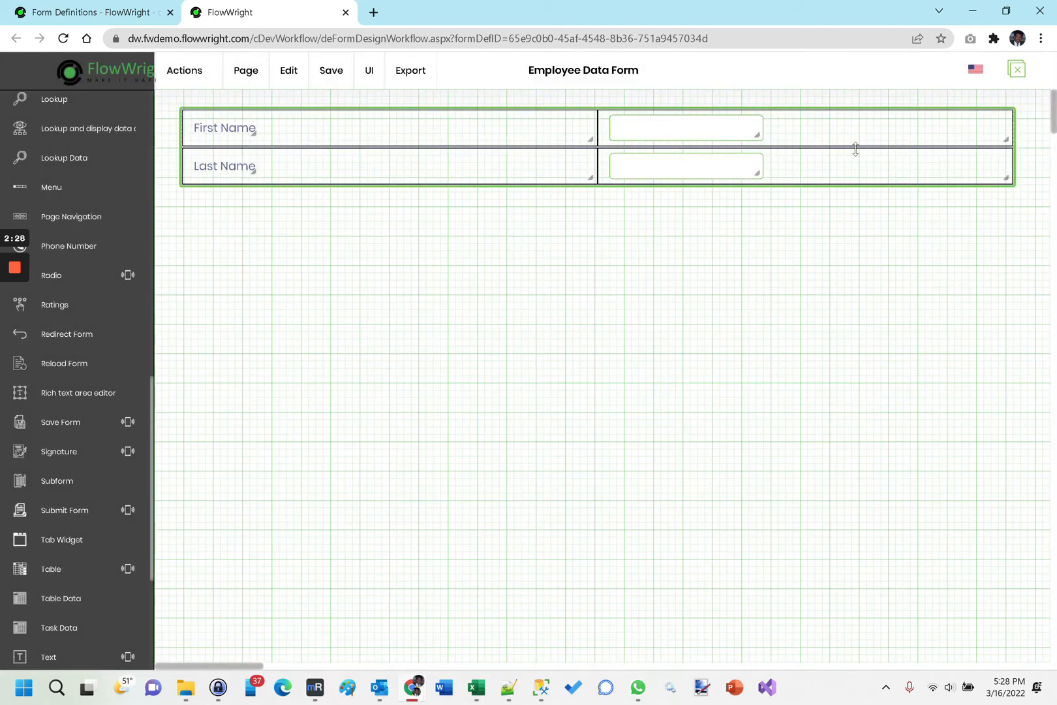
# Add one row after the Last Name row and place a Submit Form widget in it.
pyautogui.rightClick(827, 175)
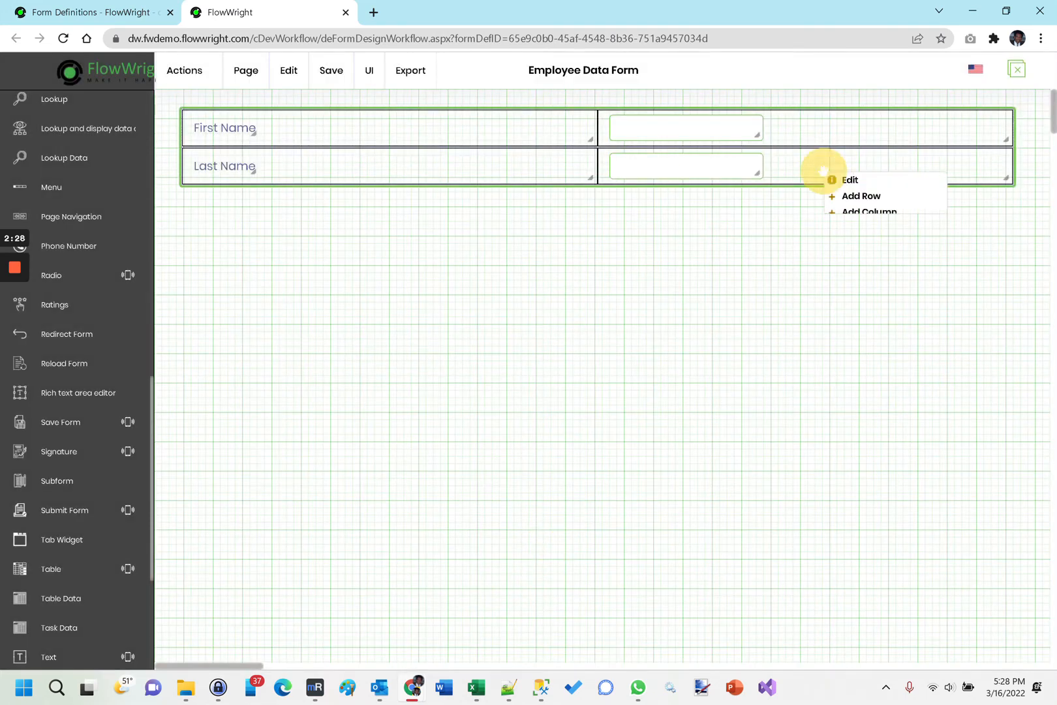
pyautogui.click(851, 195)
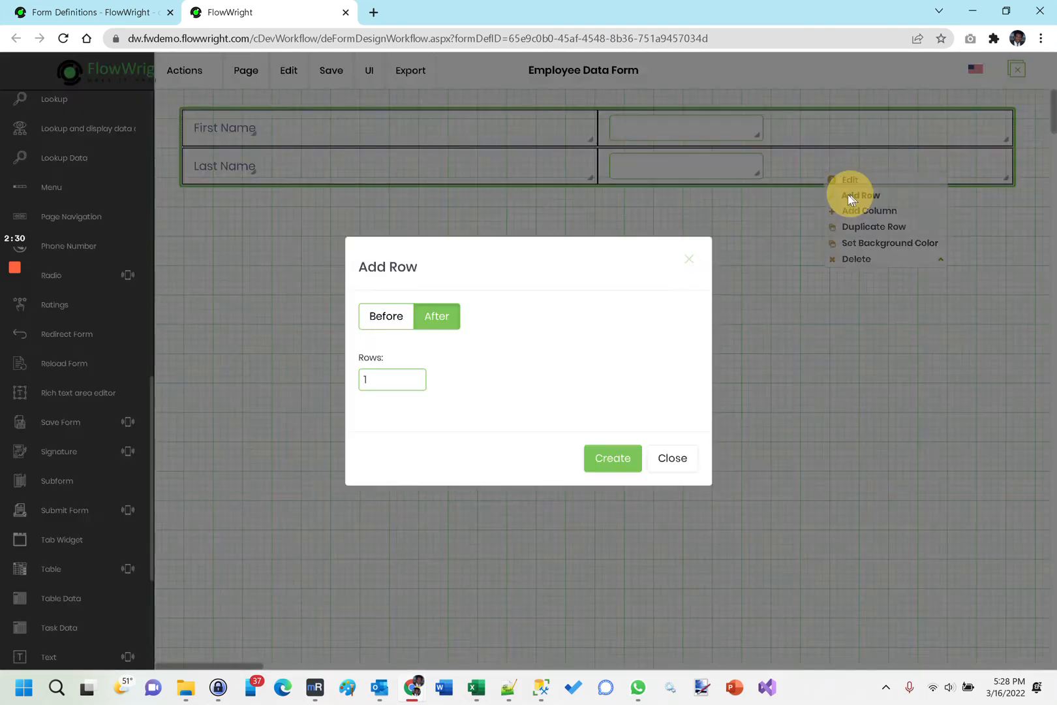
pyautogui.click(609, 460)
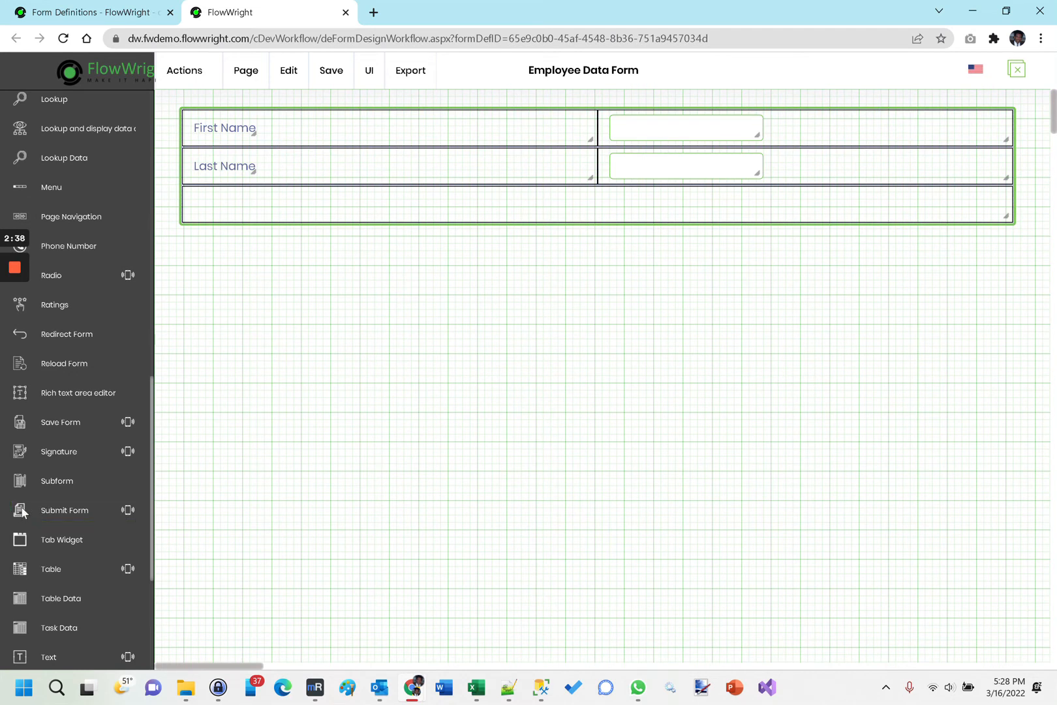
pyautogui.click(53, 509)
pyautogui.moveTo(19, 507); pyautogui.dragTo(243, 208)
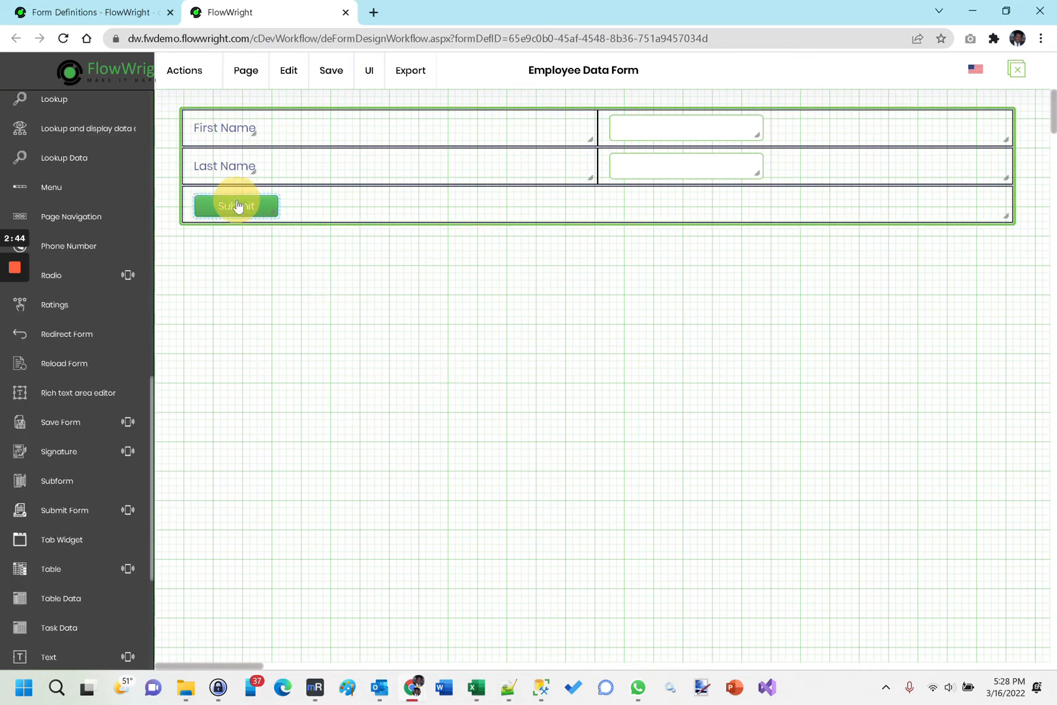
# Change the submit button's label to Submit Employee Info and save the button settings.
pyautogui.doubleClick(244, 206)
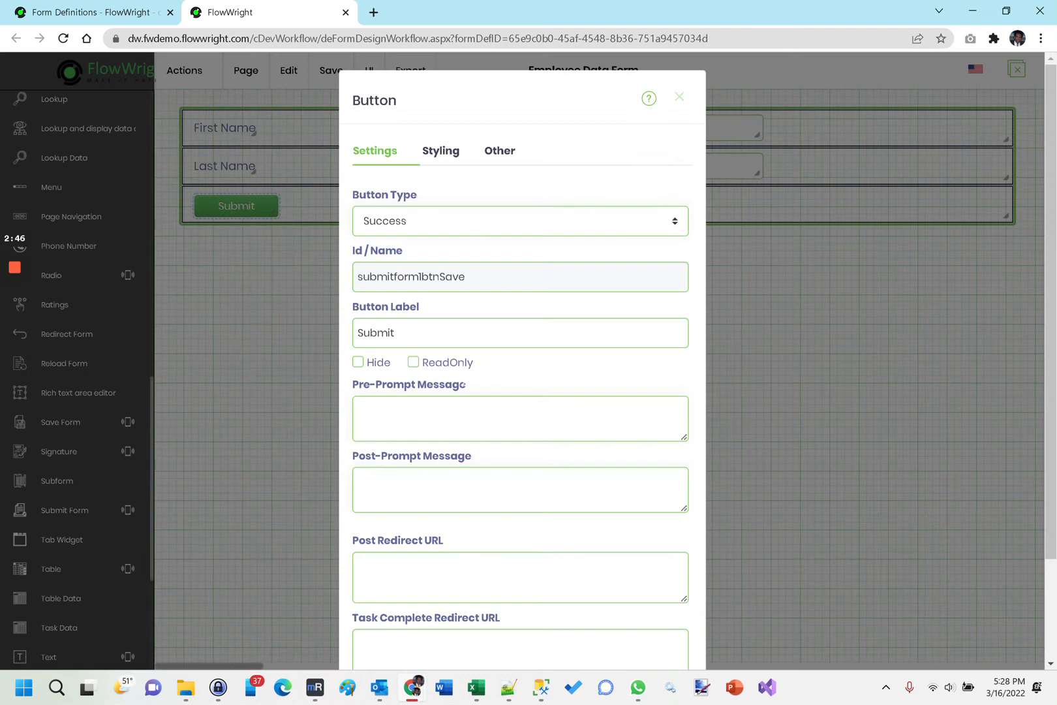
pyautogui.click(408, 334)
pyautogui.write('Employee Info')
pyautogui.scroll(-2, 531, 582)
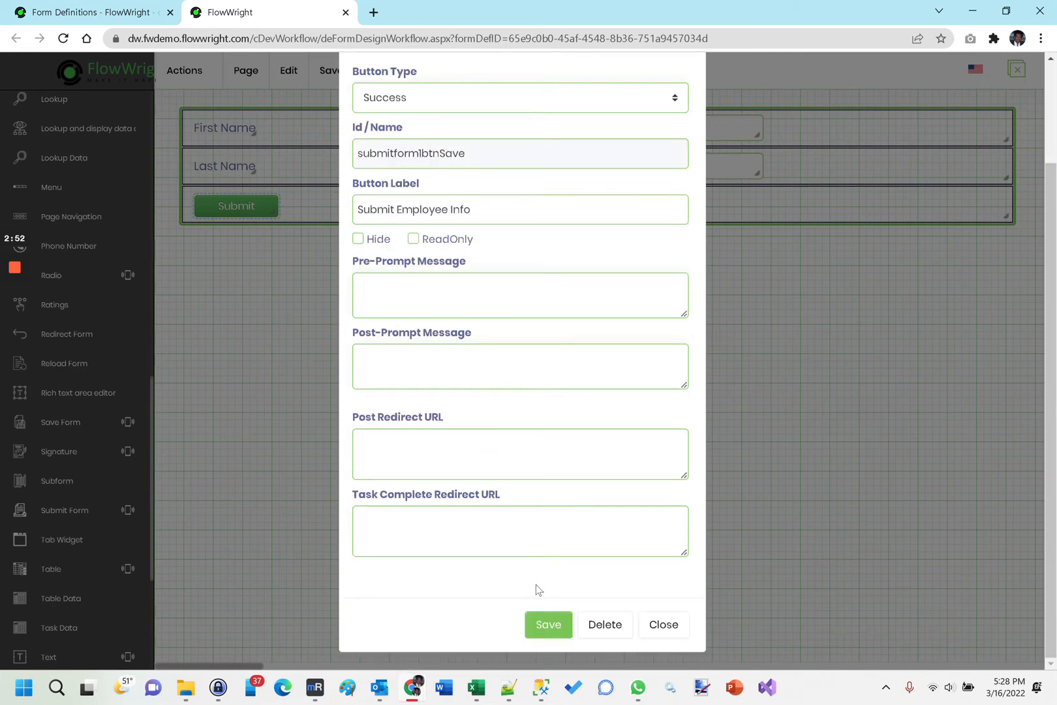
pyautogui.click(548, 624)
pyautogui.click(462, 450)
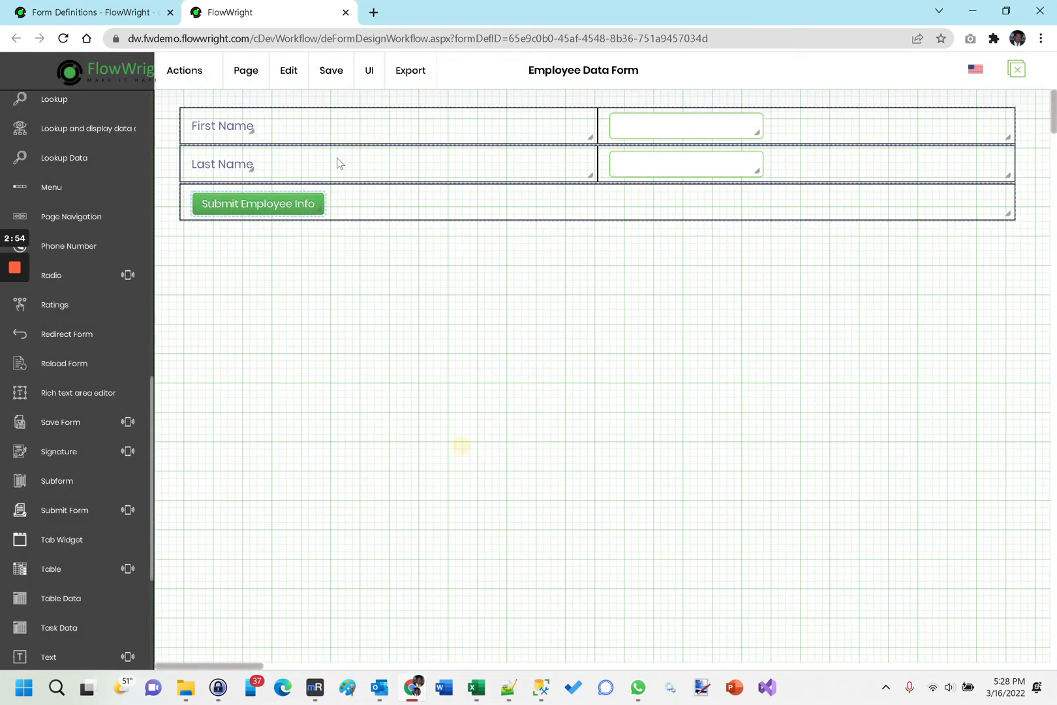
# Save the form and set the bootstrap grid's border style to None.
pyautogui.moveTo(328, 77)
pyautogui.click(347, 118)
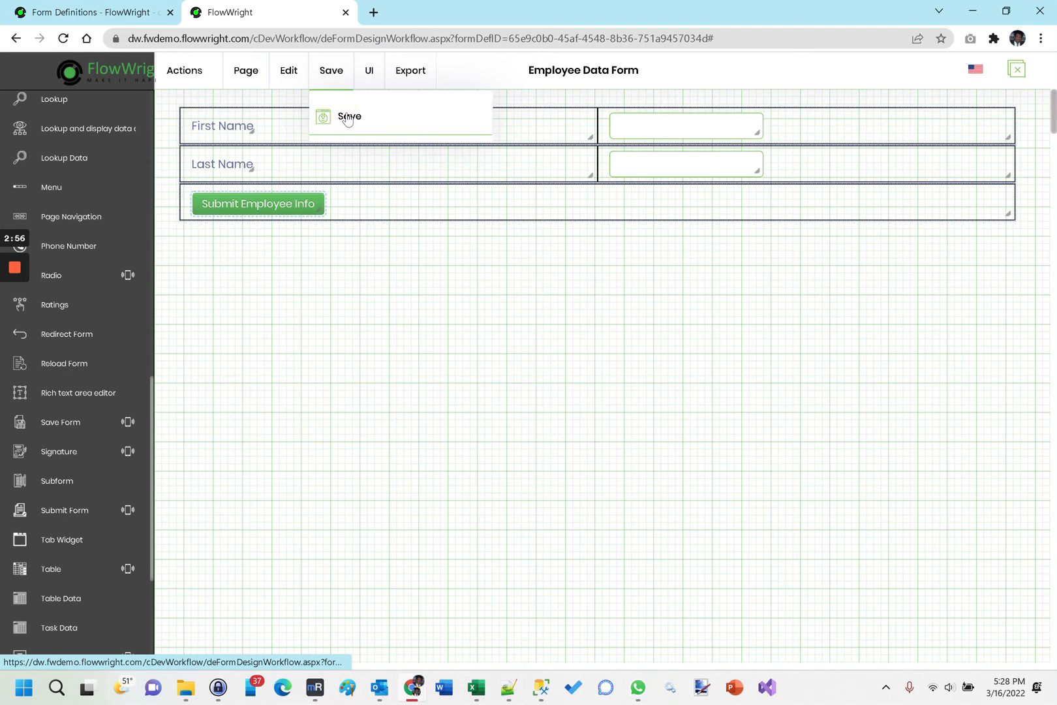
pyautogui.click(437, 139)
pyautogui.click(437, 139)
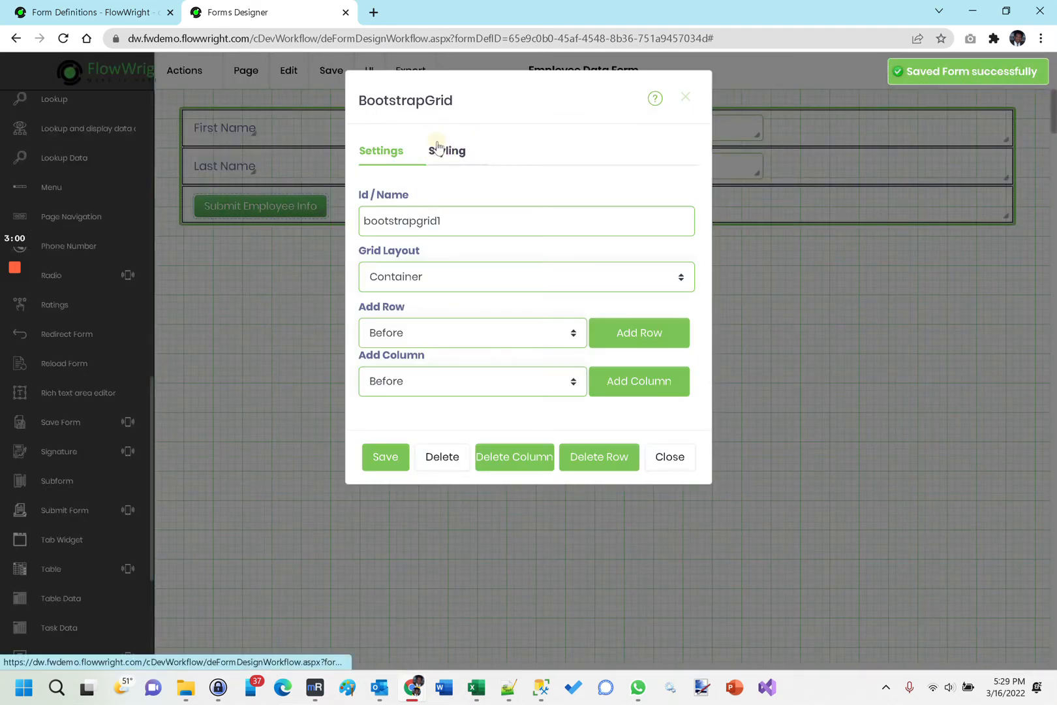
pyautogui.click(439, 149)
pyautogui.click(424, 220)
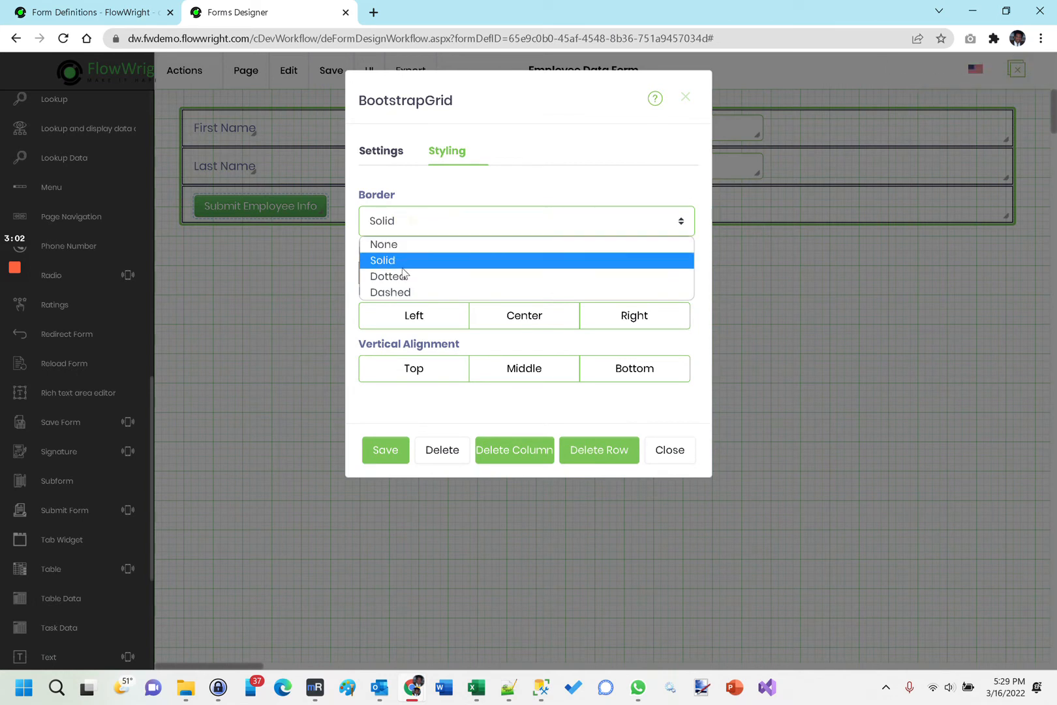
pyautogui.click(400, 244)
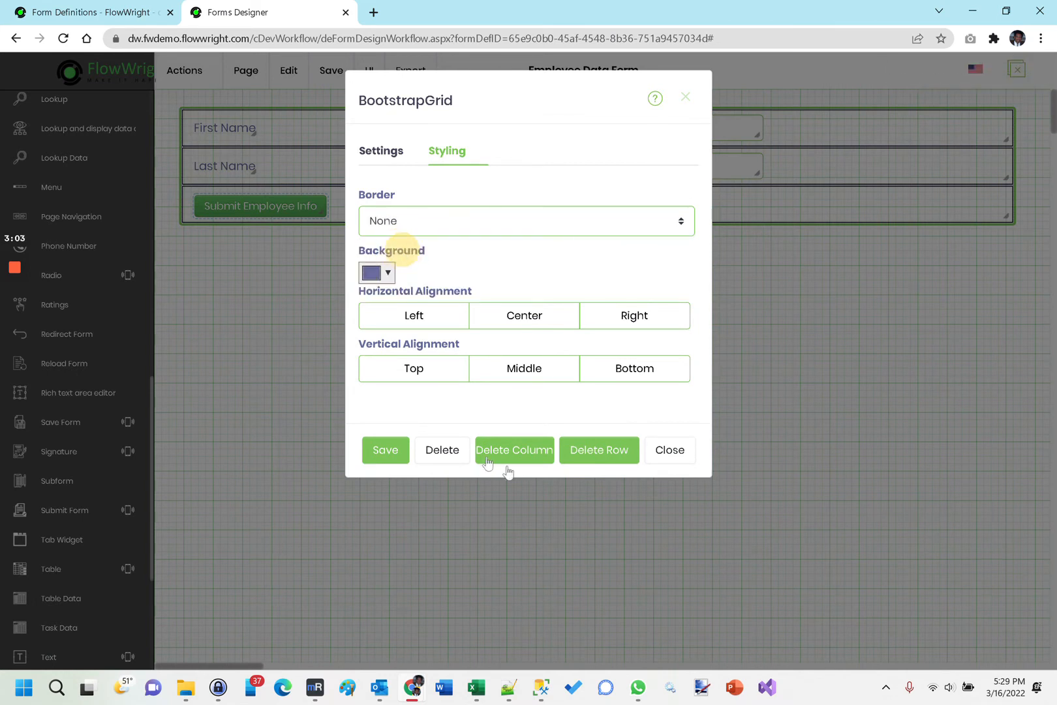
pyautogui.click(388, 452)
# Move the grid slightly closer to the canvas's upper-left corner and save the form.
pyautogui.click(375, 364)
pyautogui.moveTo(279, 127); pyautogui.dragTo(266, 117)
pyautogui.moveTo(338, 86)
pyautogui.click(342, 113)
# Preview the Employee Data Form, check its First Name and Last Name fields, and close the preview.
pyautogui.moveTo(371, 74)
pyautogui.click(401, 118)
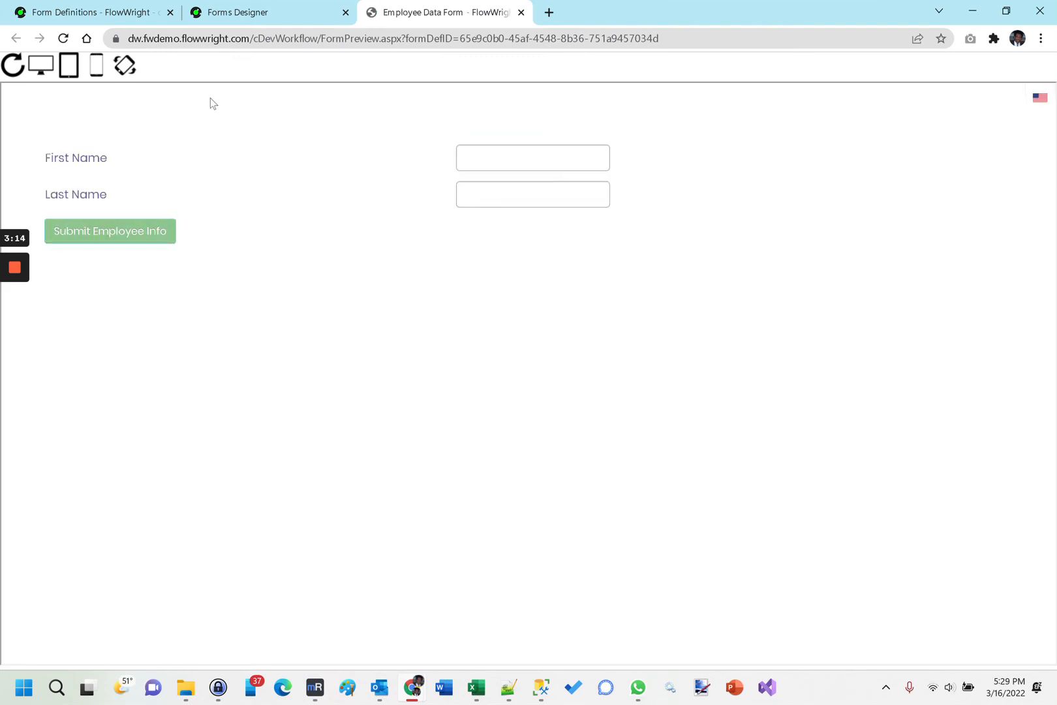
pyautogui.click(508, 155)
pyautogui.click(360, 184)
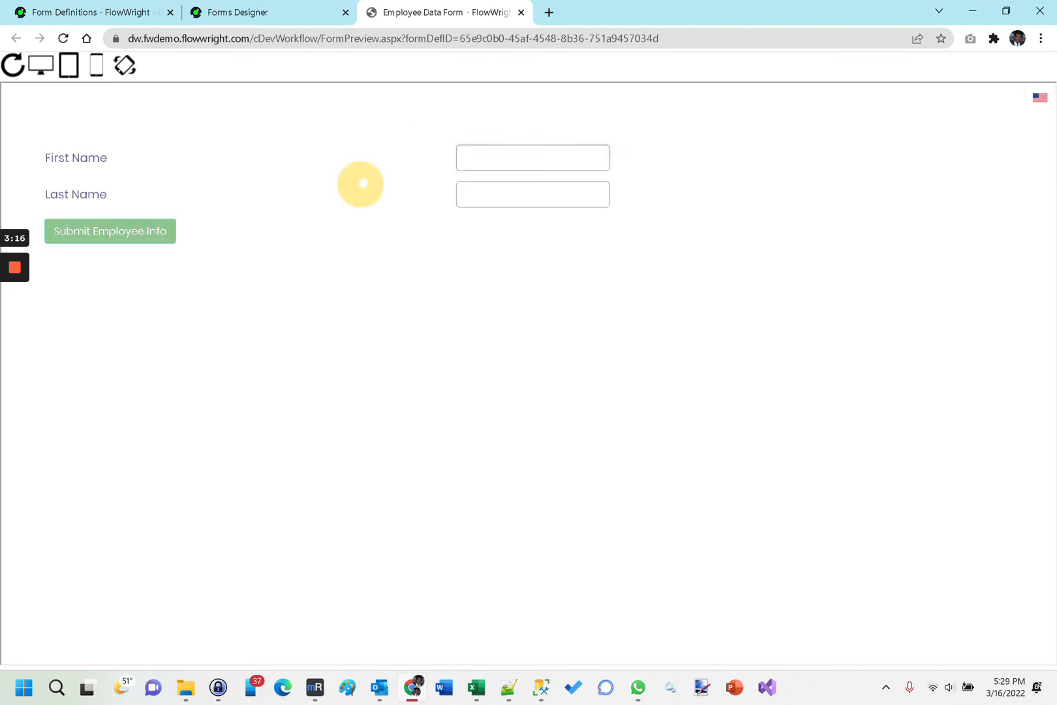
pyautogui.click(521, 13)
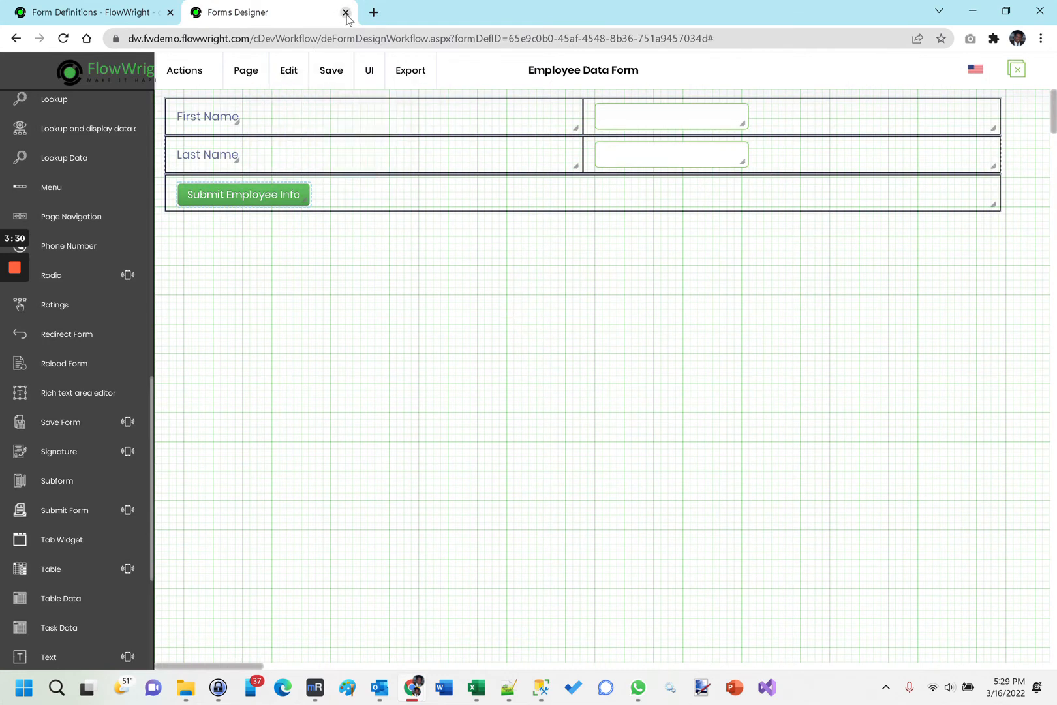
# Close the form designer, refresh the form definitions list, and open the data table configuration for Employee Data Form.
pyautogui.click(346, 13)
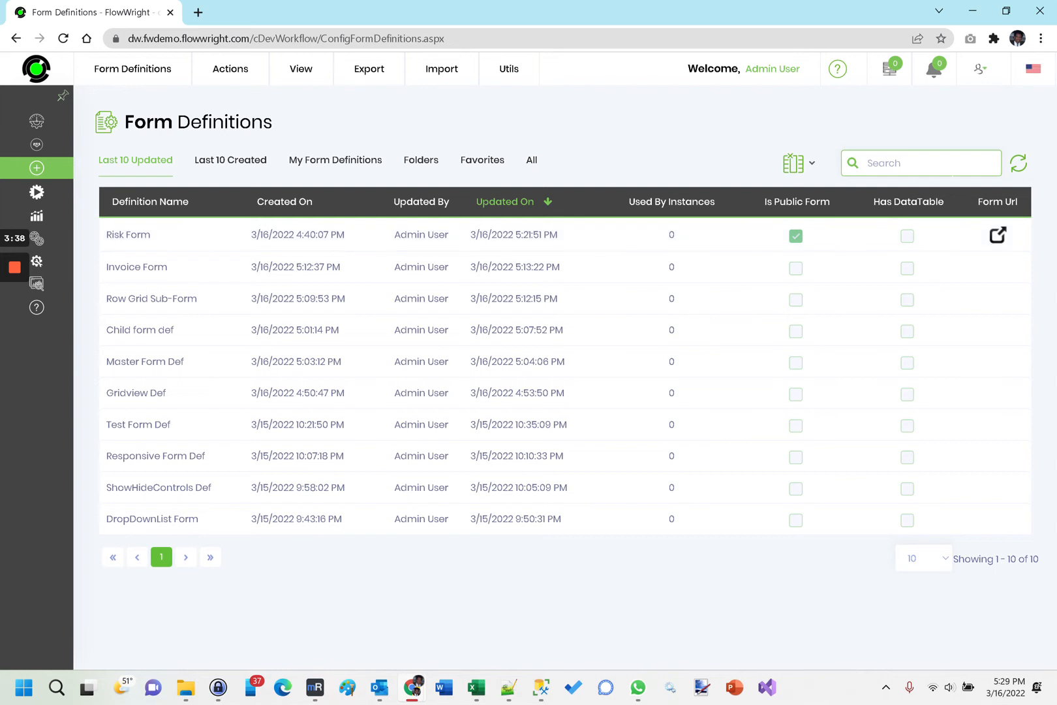
pyautogui.click(1020, 165)
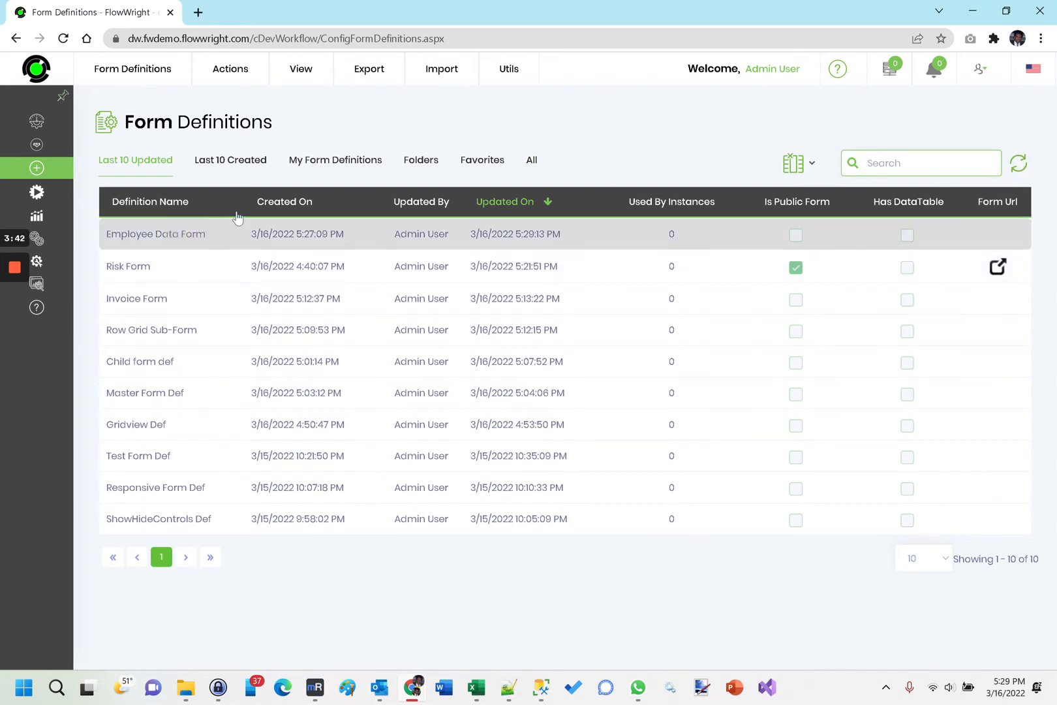
pyautogui.moveTo(240, 77)
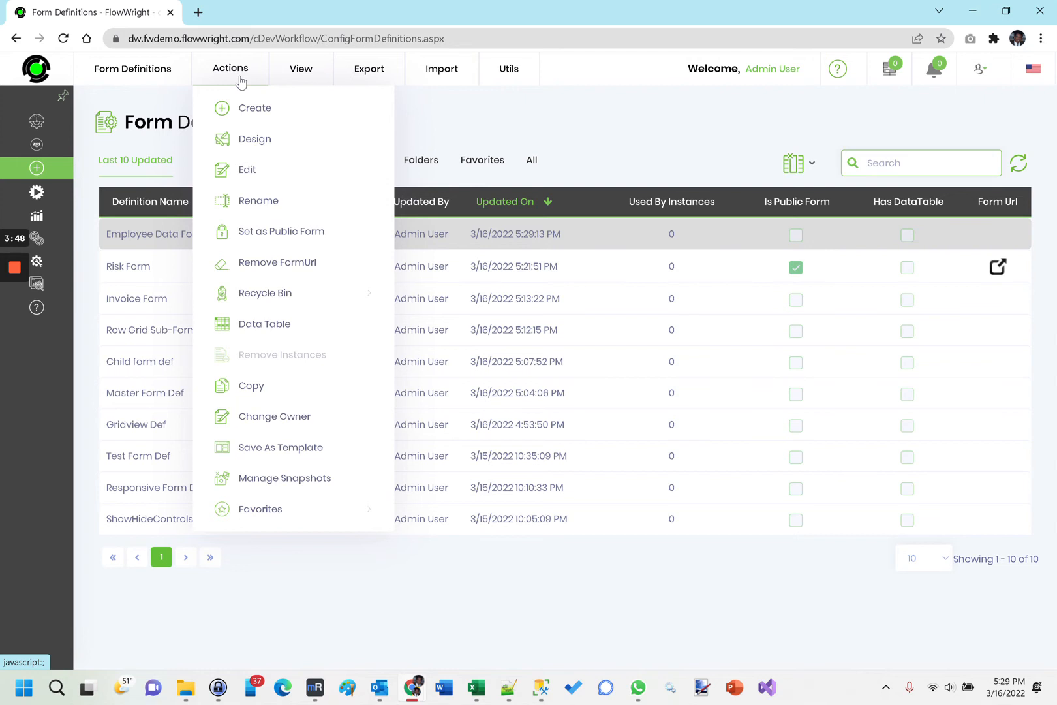
pyautogui.moveTo(345, 78)
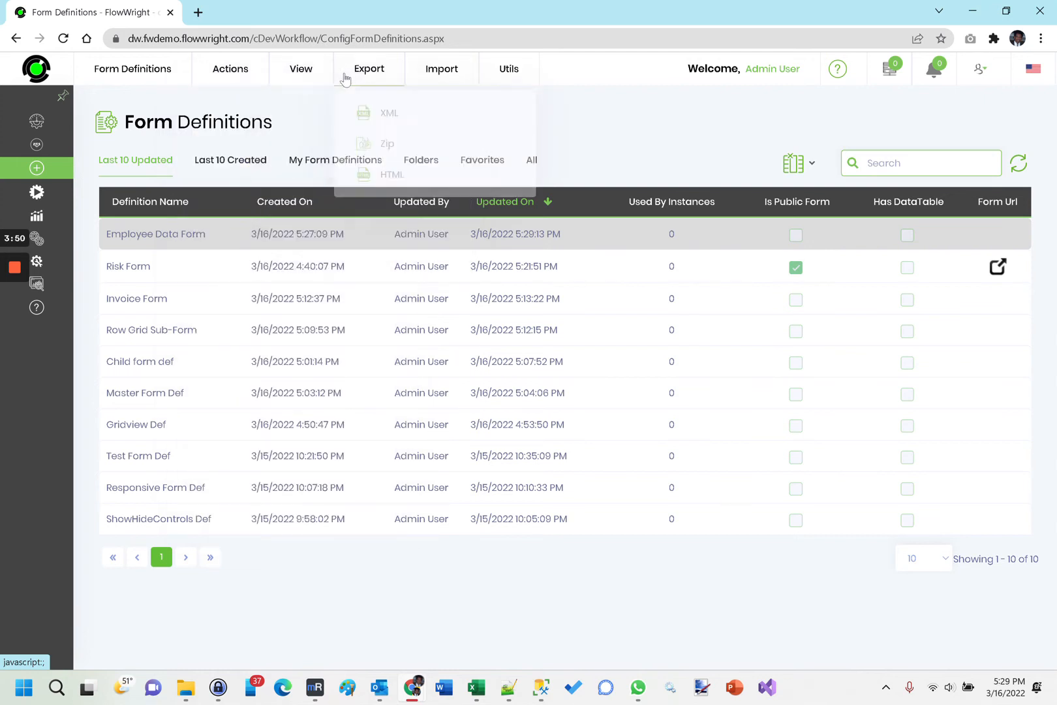
pyautogui.moveTo(509, 73)
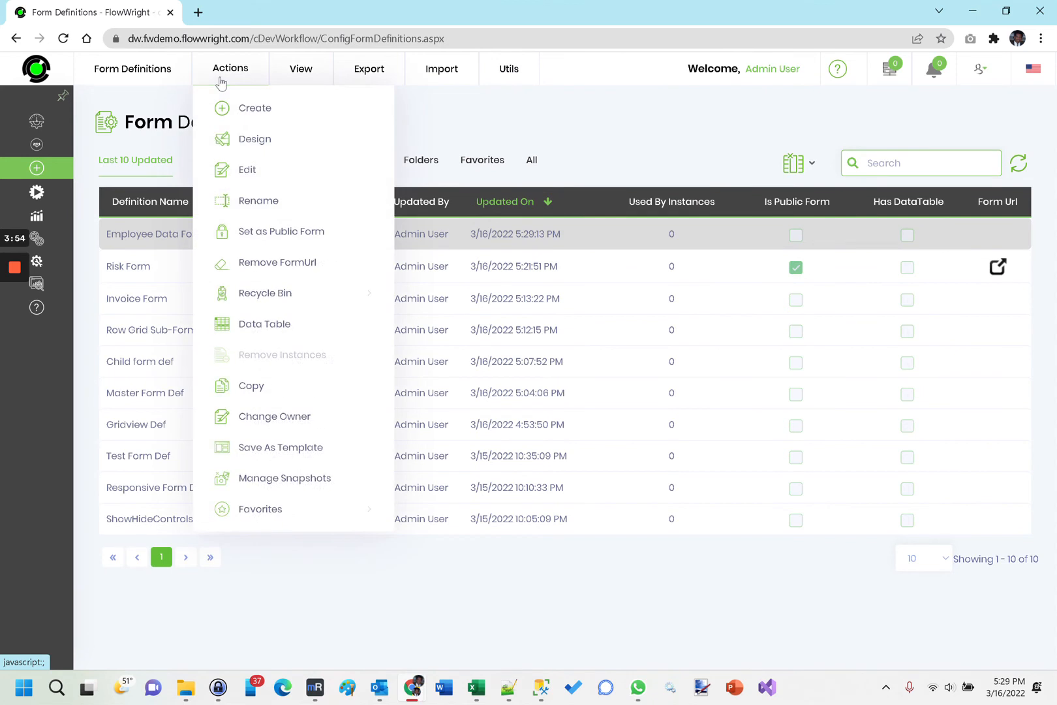
pyautogui.click(259, 324)
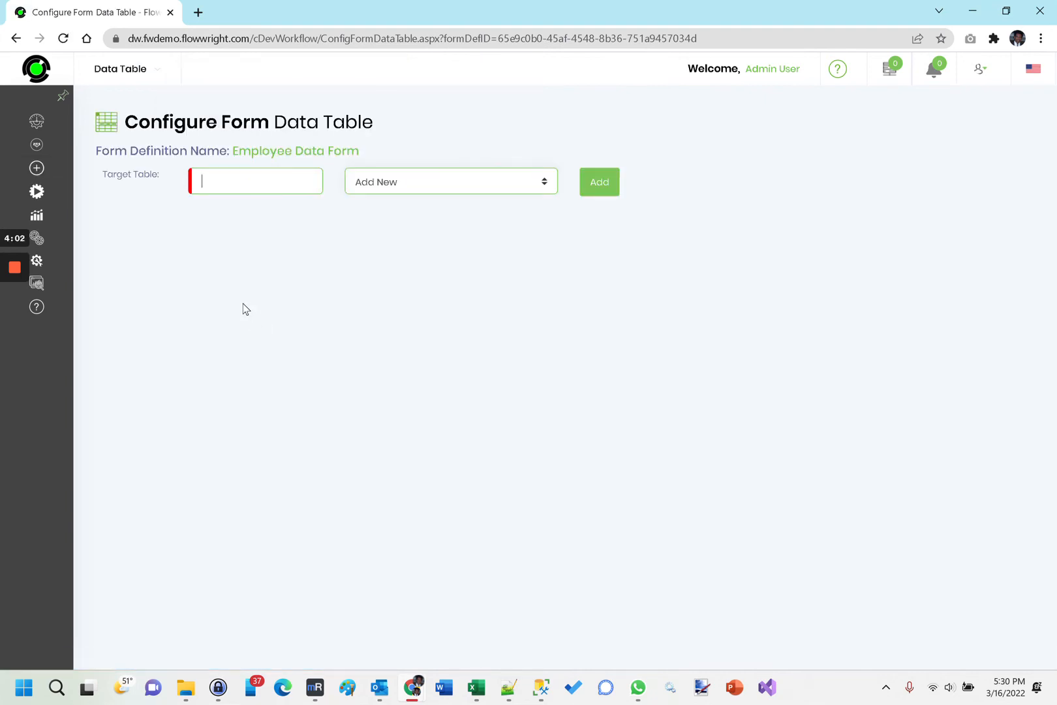
# Add a new target data table named EmployeeData for the form and review its generated columns.
pyautogui.click(490, 190)
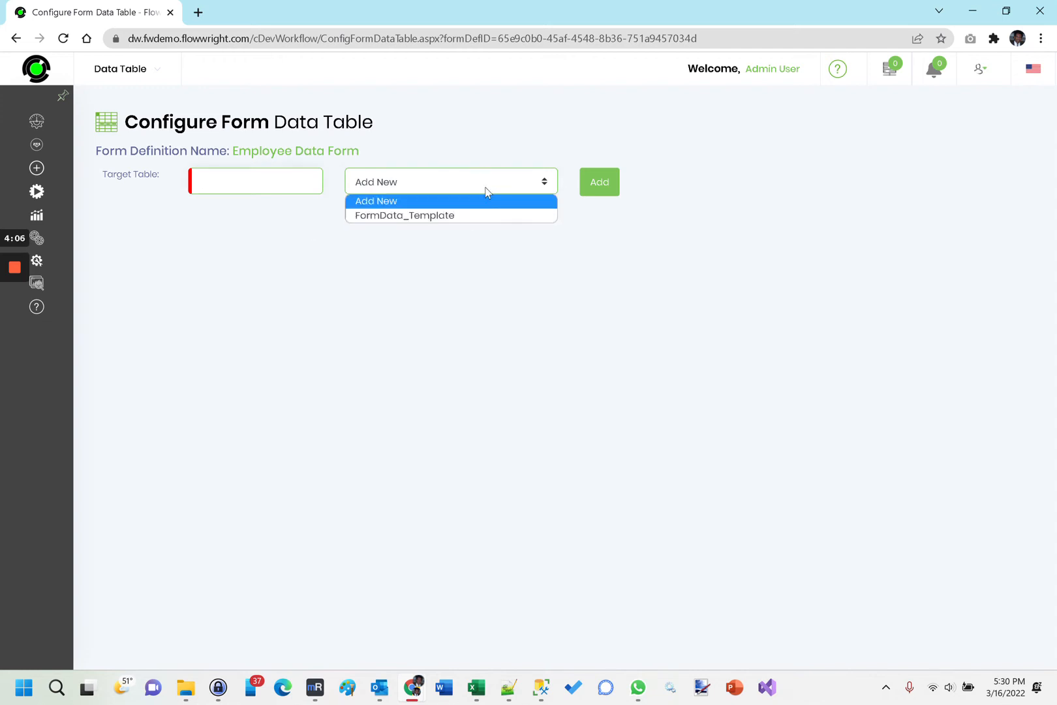
pyautogui.click(486, 182)
pyautogui.click(246, 179)
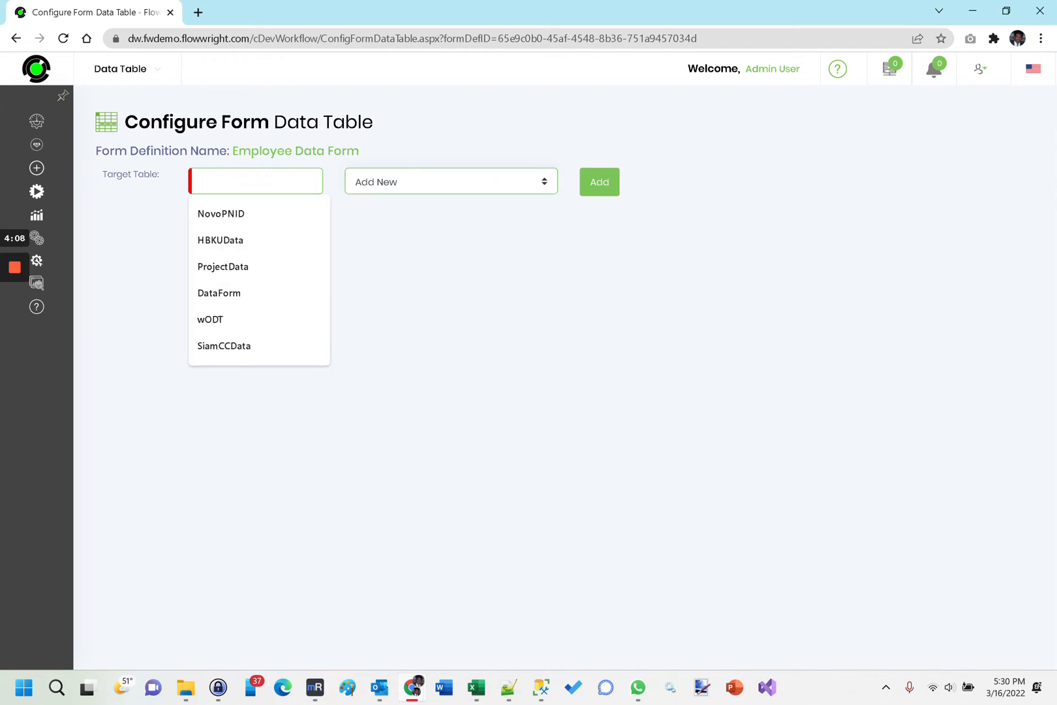
pyautogui.write('Empl')
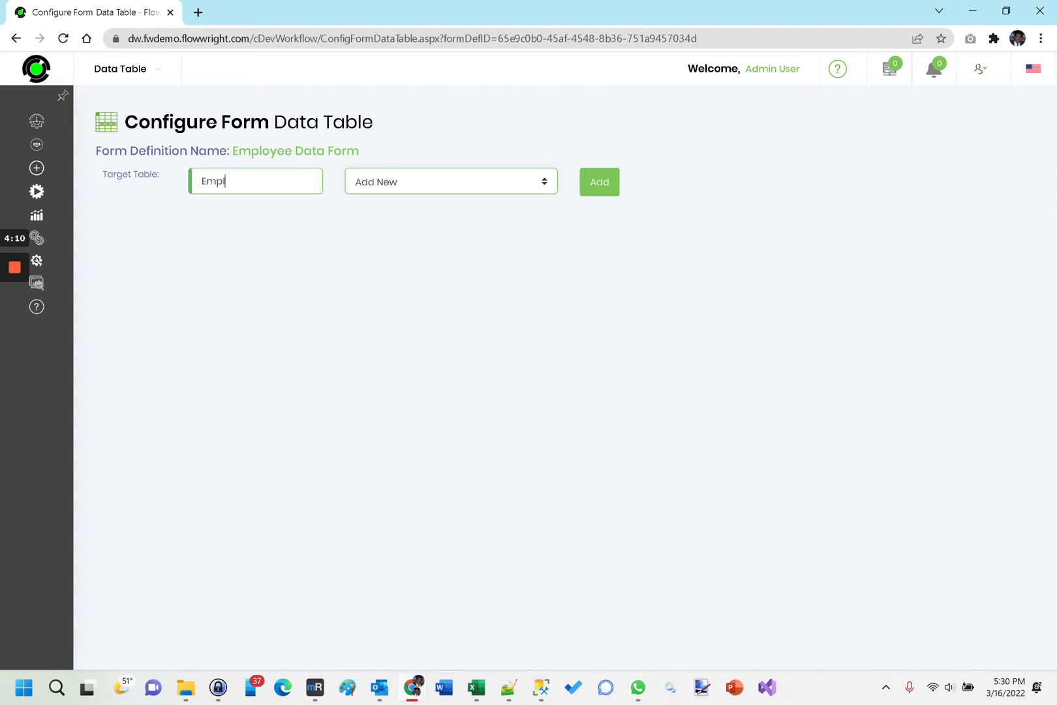
pyautogui.write('oyeeData')
pyautogui.click(595, 183)
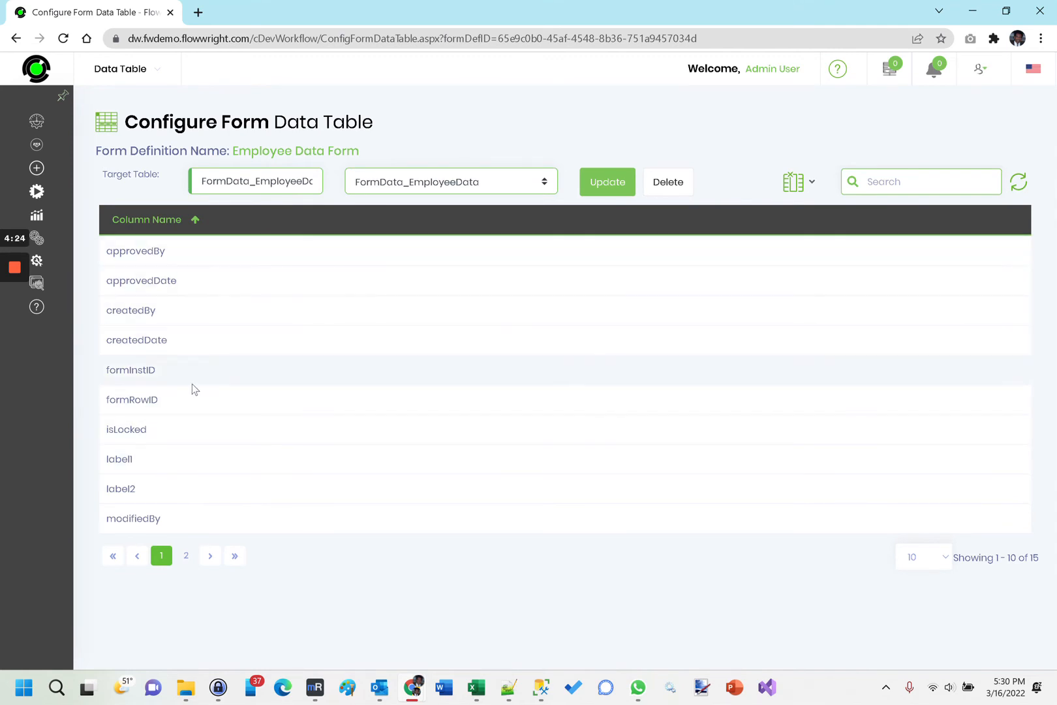
pyautogui.click(186, 557)
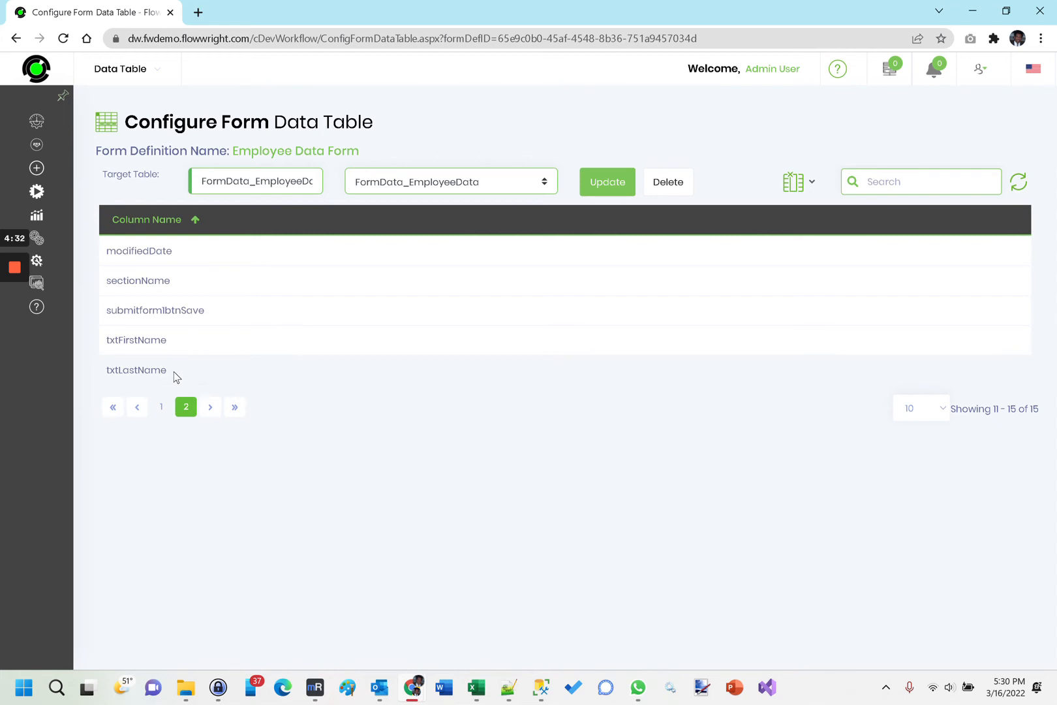
pyautogui.click(162, 406)
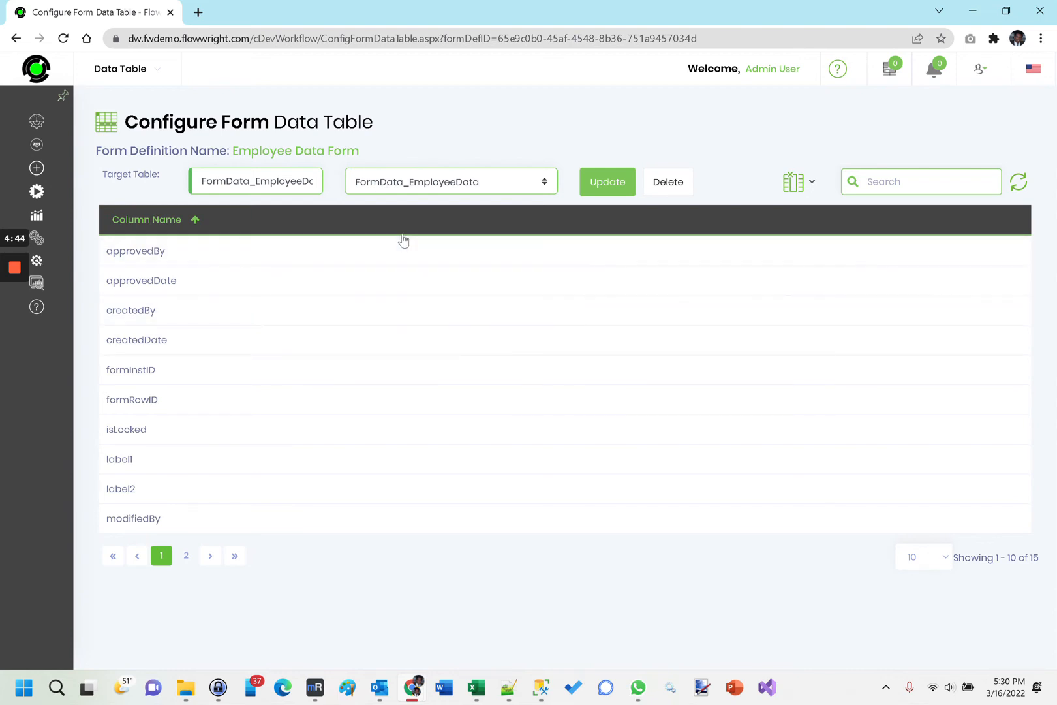
# Create a form instance from the Employee Data Form definition using an automatically generated instance name.
pyautogui.moveTo(75, 238)
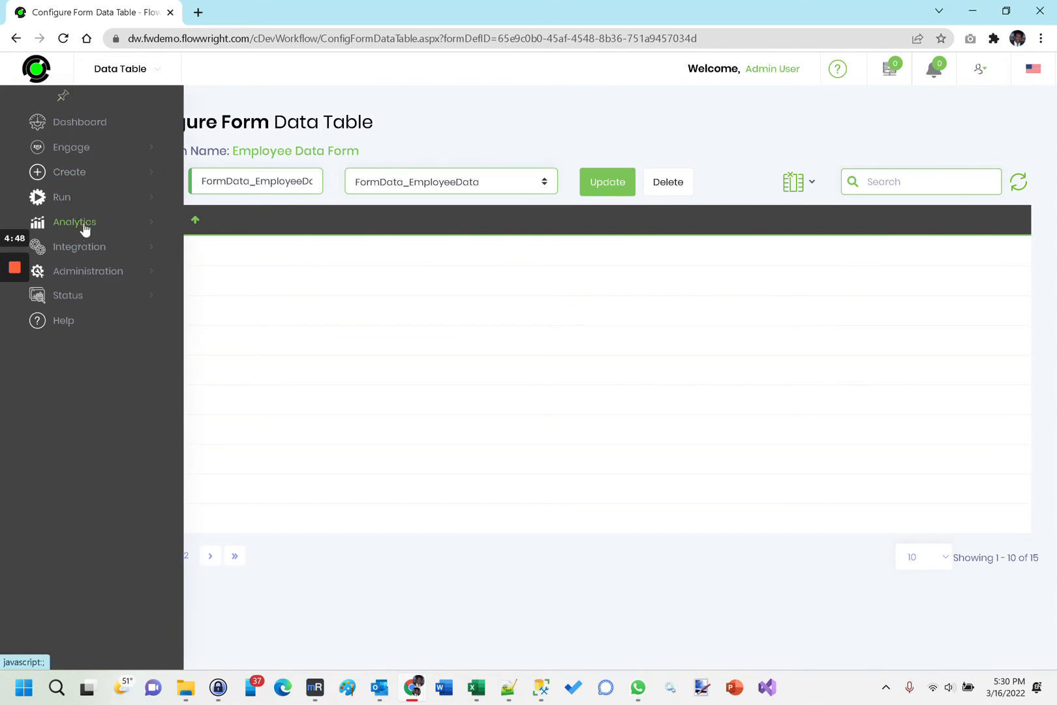
pyautogui.click(73, 197)
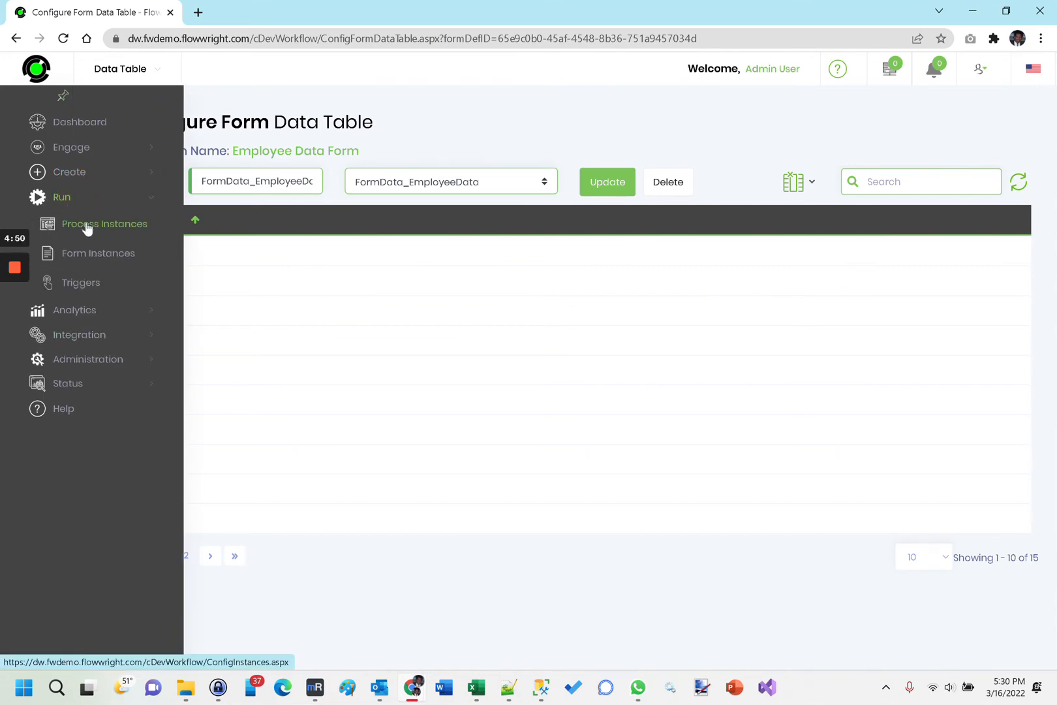
pyautogui.click(90, 254)
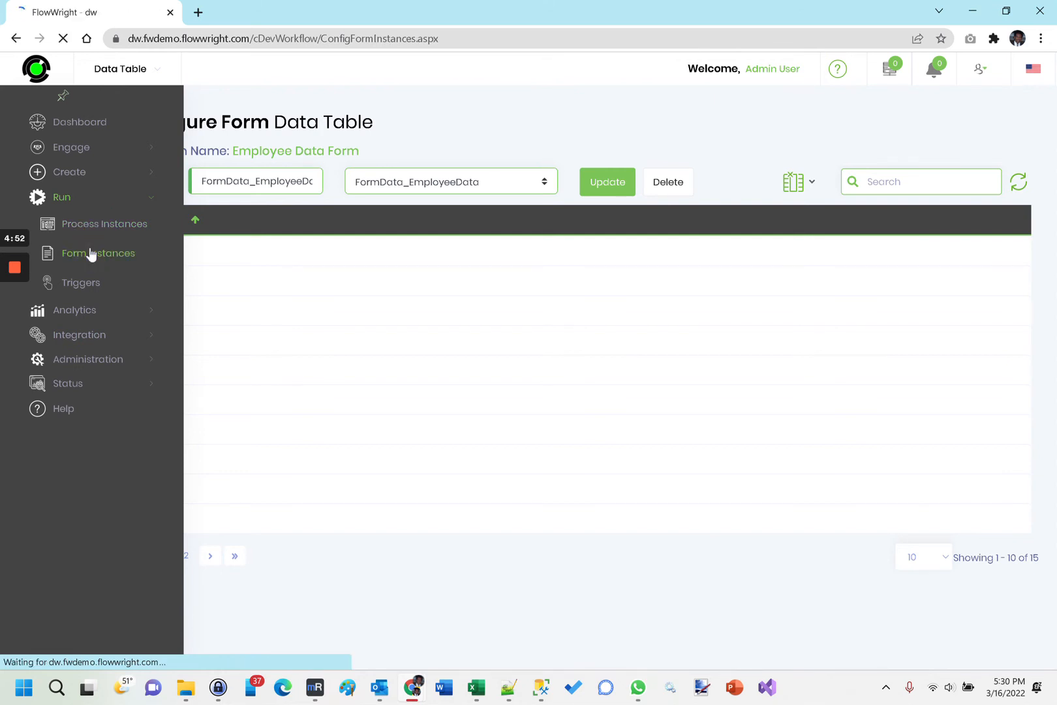
pyautogui.moveTo(224, 90)
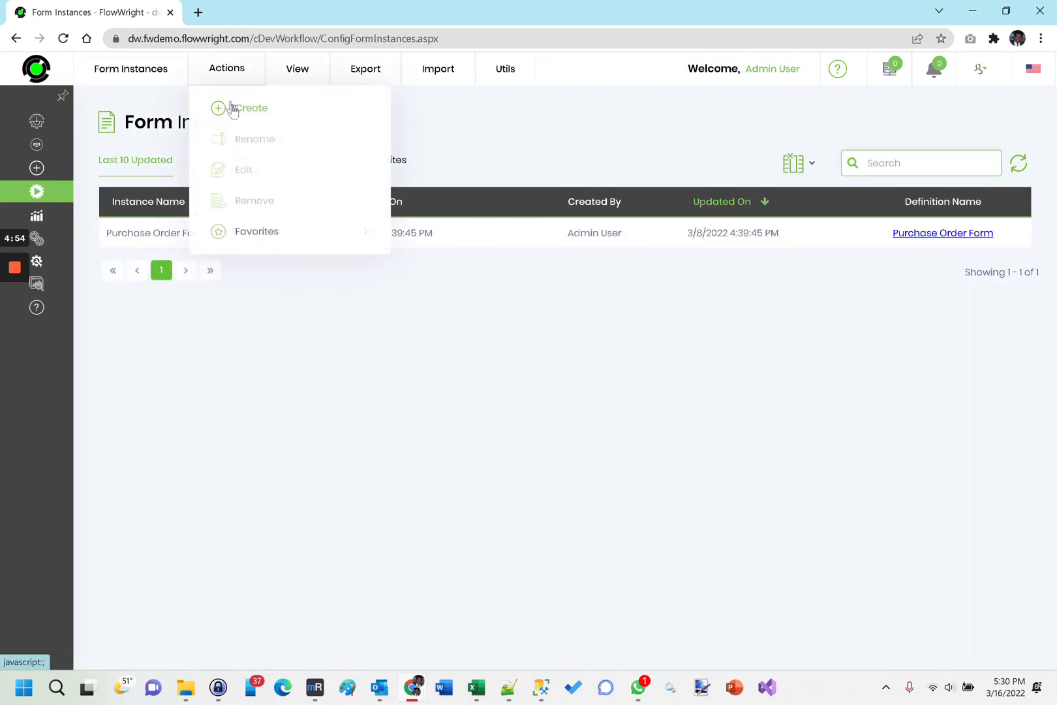
pyautogui.click(232, 111)
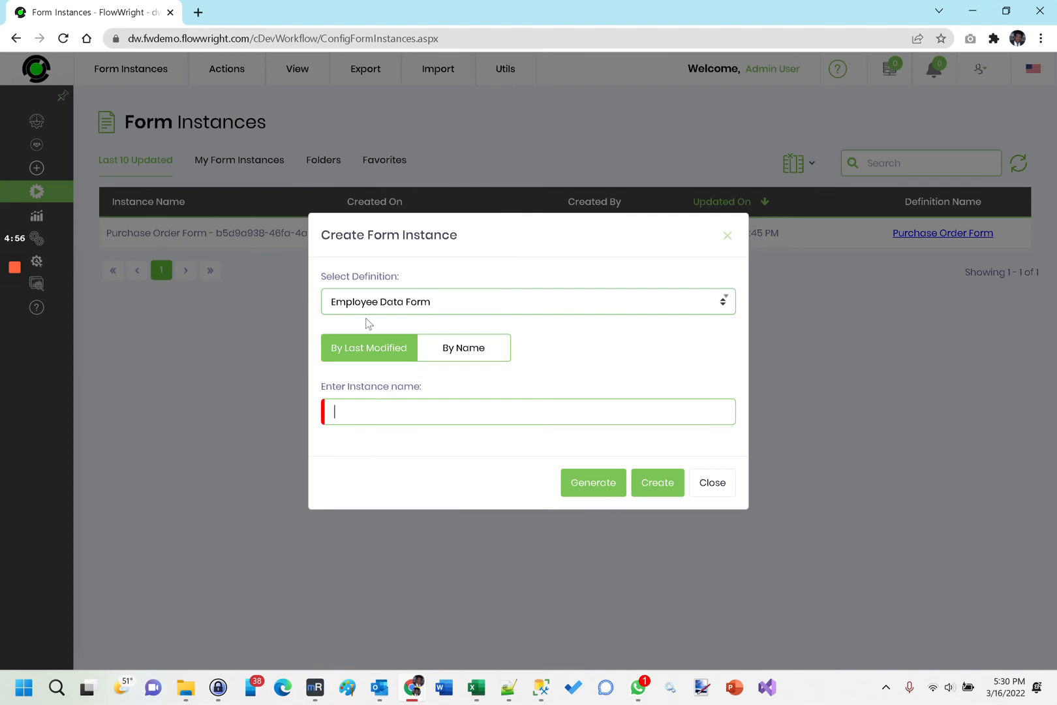
pyautogui.click(595, 494)
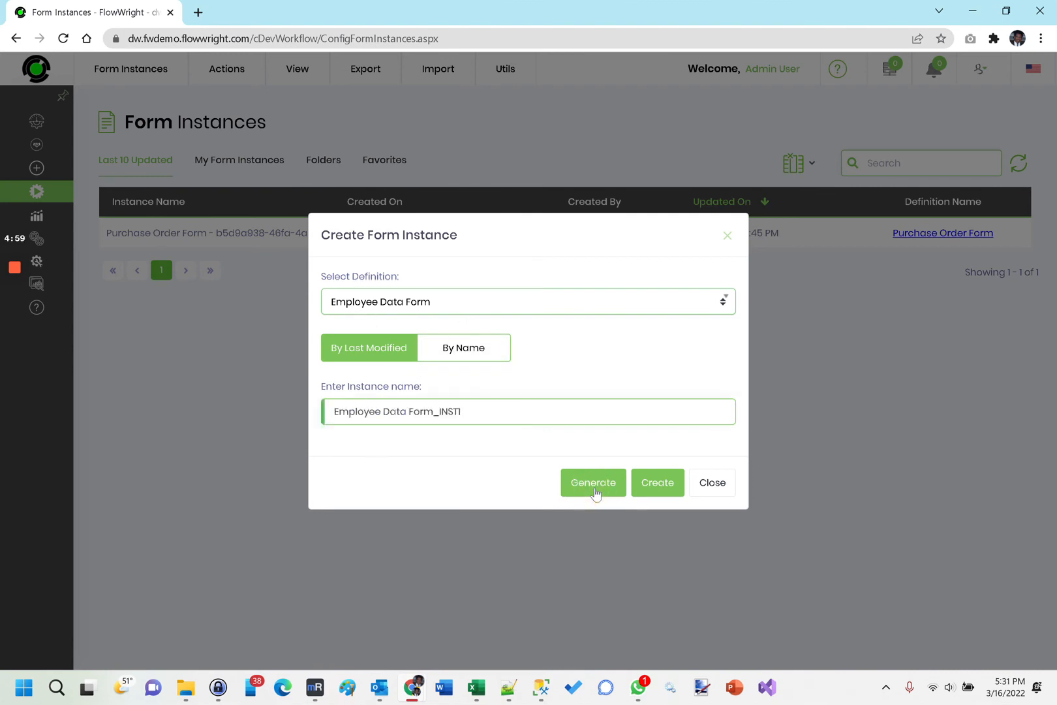
pyautogui.click(674, 486)
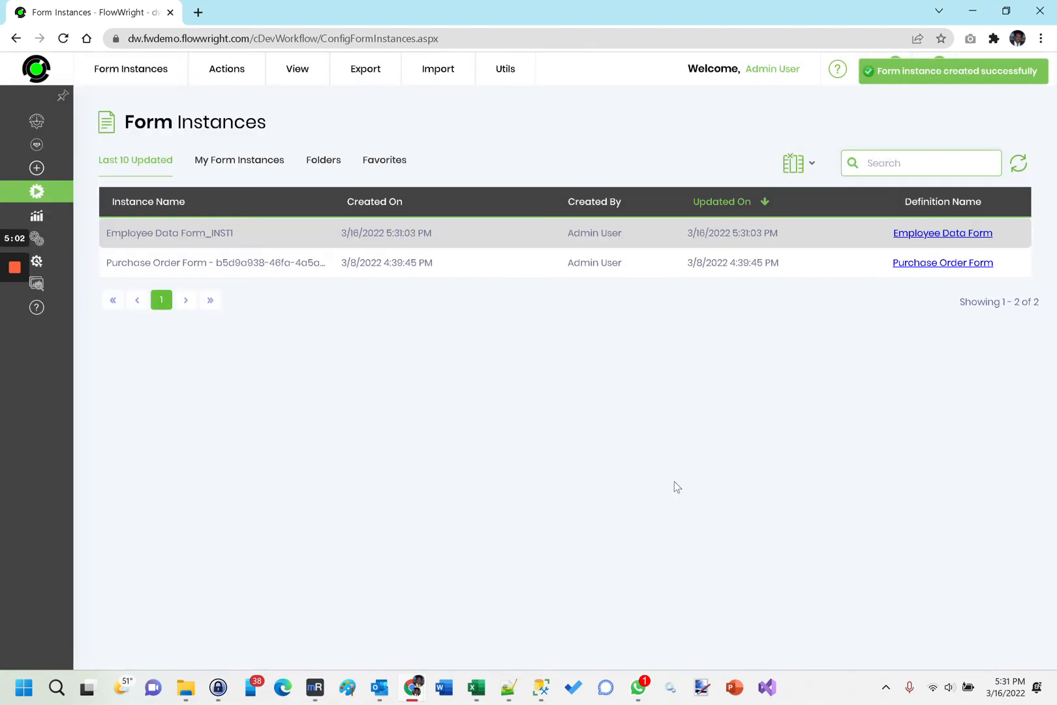
# Fill in the employee's first and last name in the new form instance, submit it, and close the form.
pyautogui.click(228, 70)
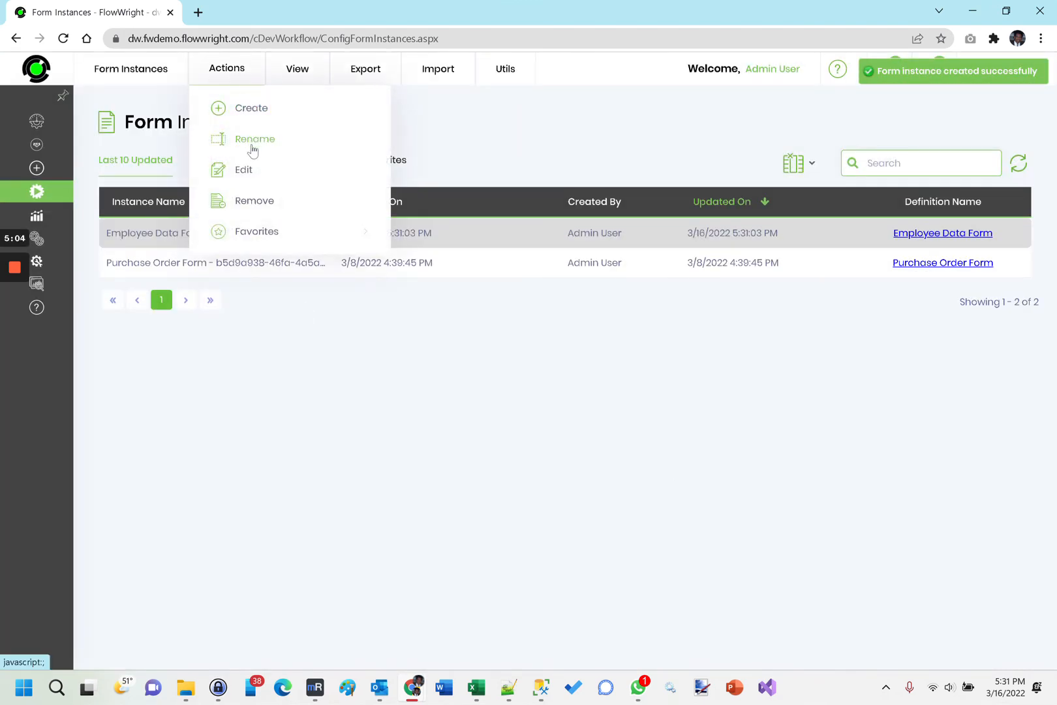
pyautogui.click(244, 171)
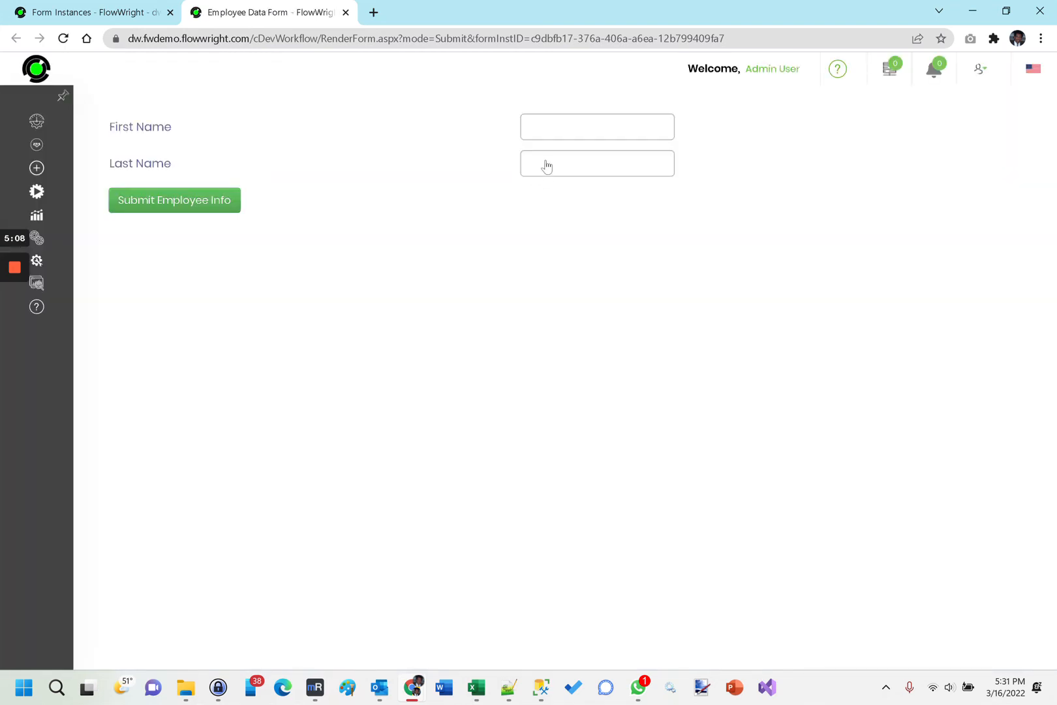
pyautogui.click(556, 130)
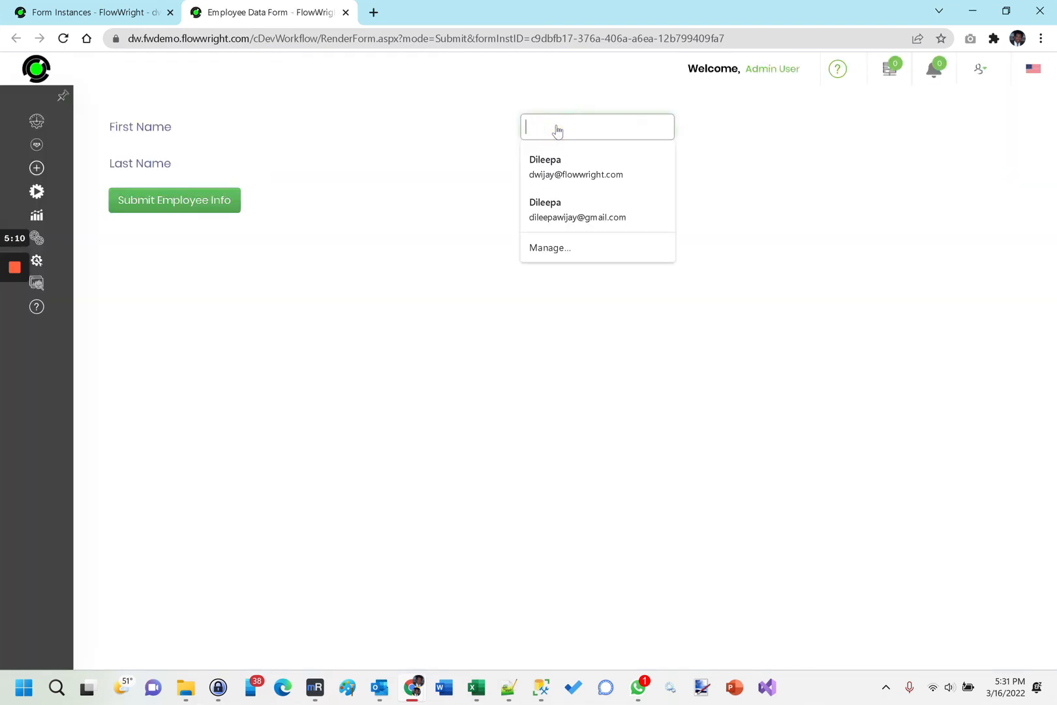
pyautogui.write('Roy')
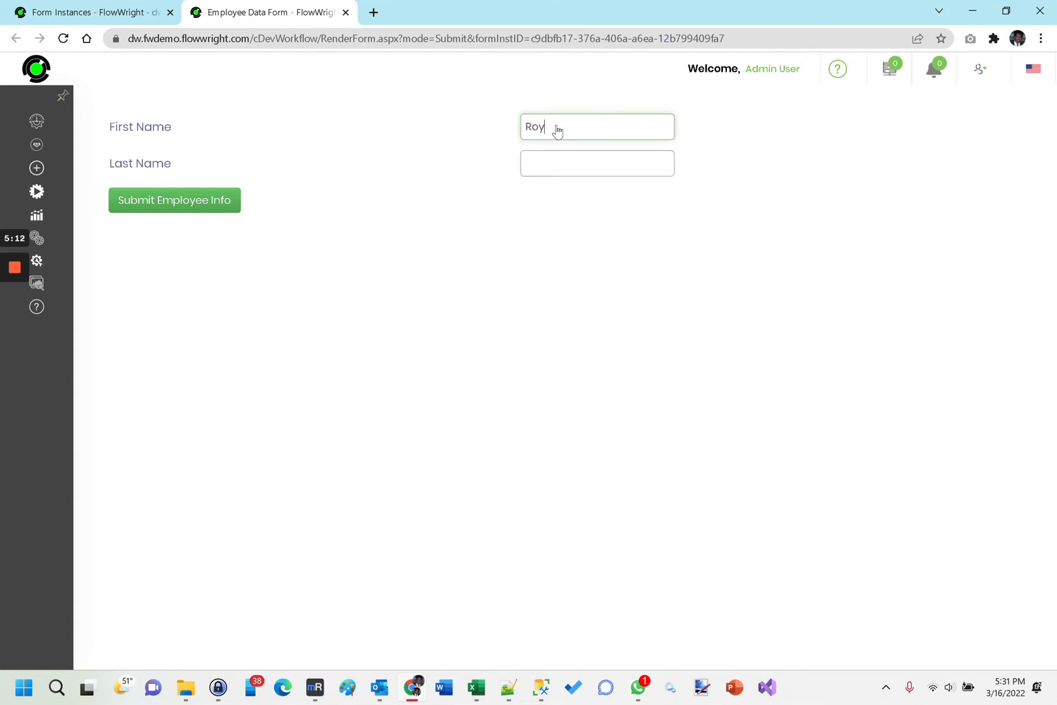
pyautogui.write('Wijay')
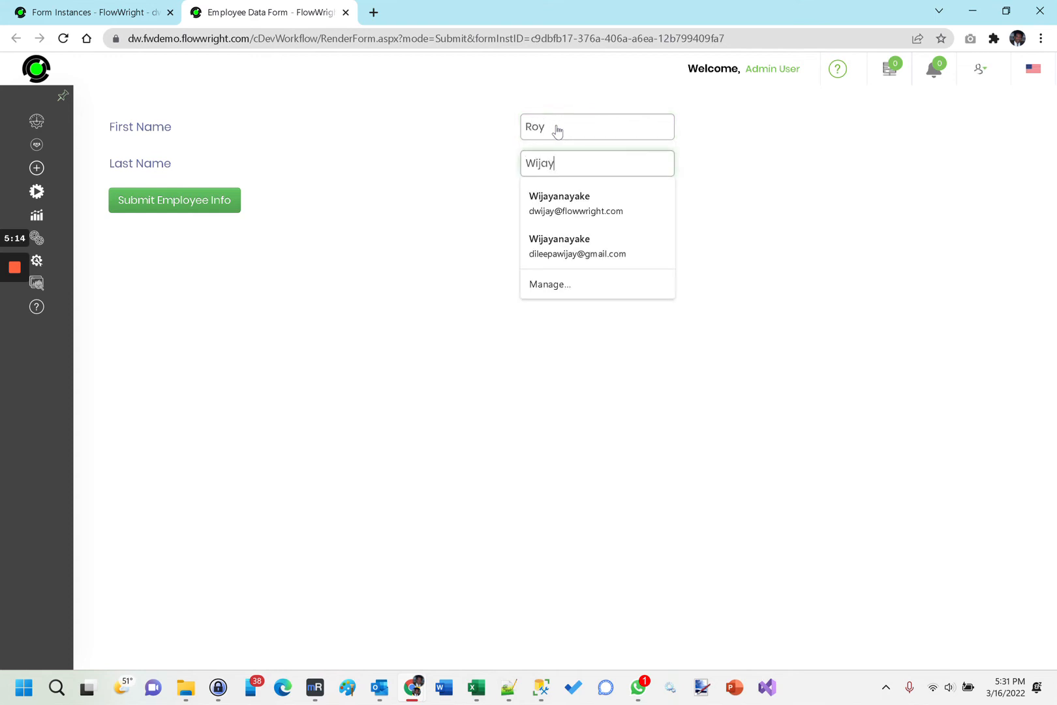
pyautogui.click(464, 248)
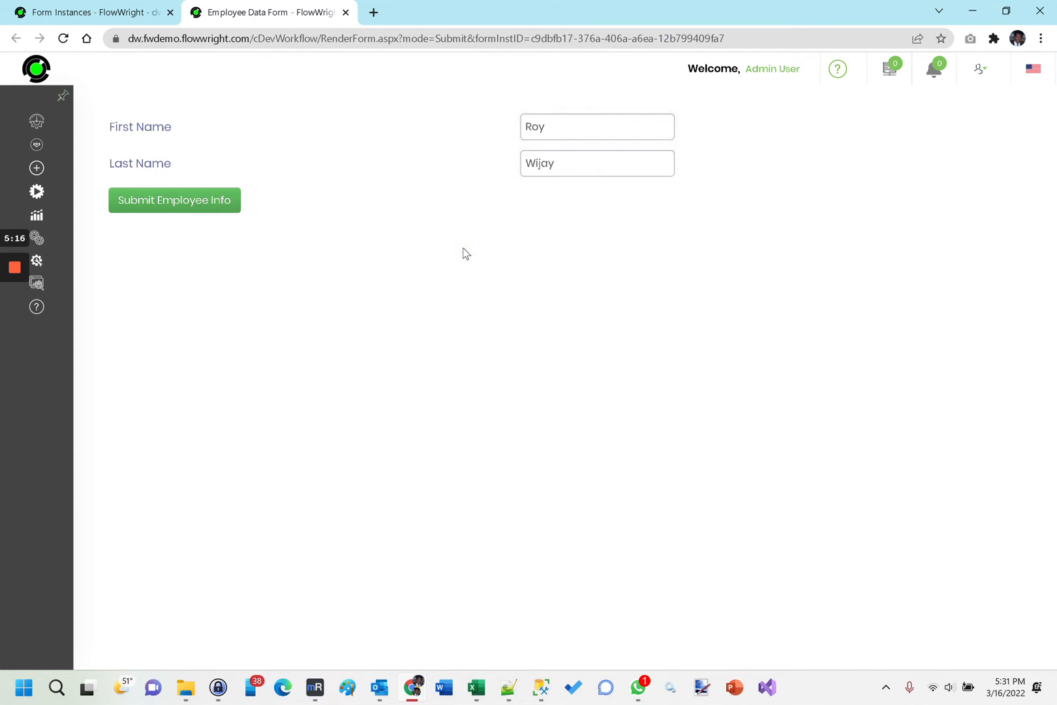
pyautogui.click(215, 208)
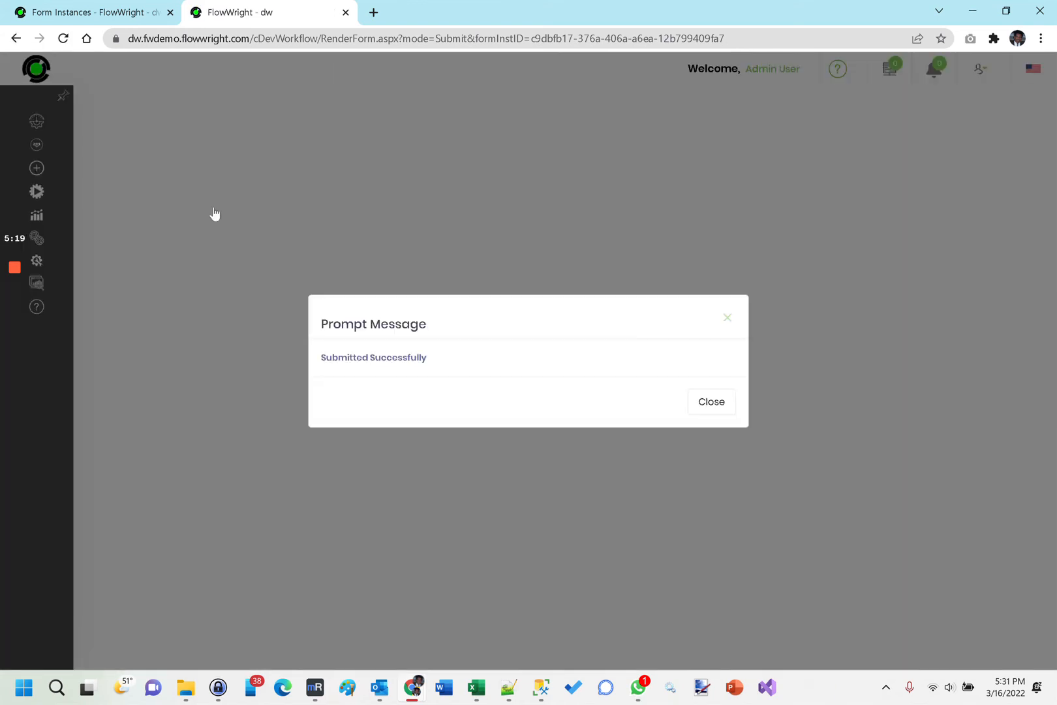
pyautogui.click(711, 400)
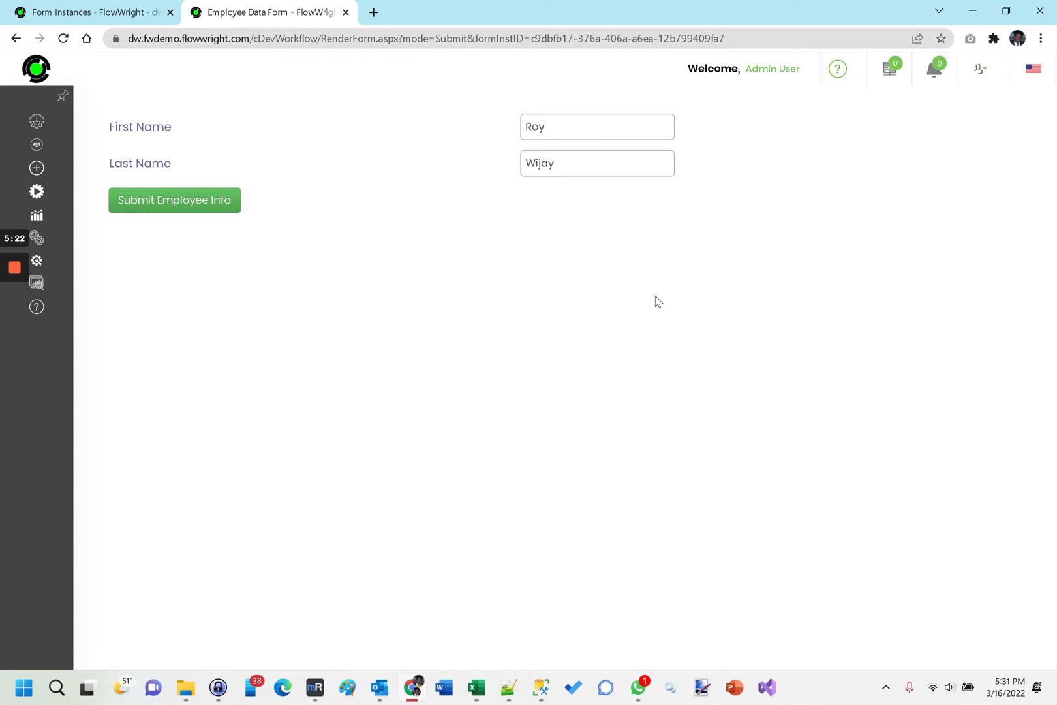
pyautogui.click(346, 13)
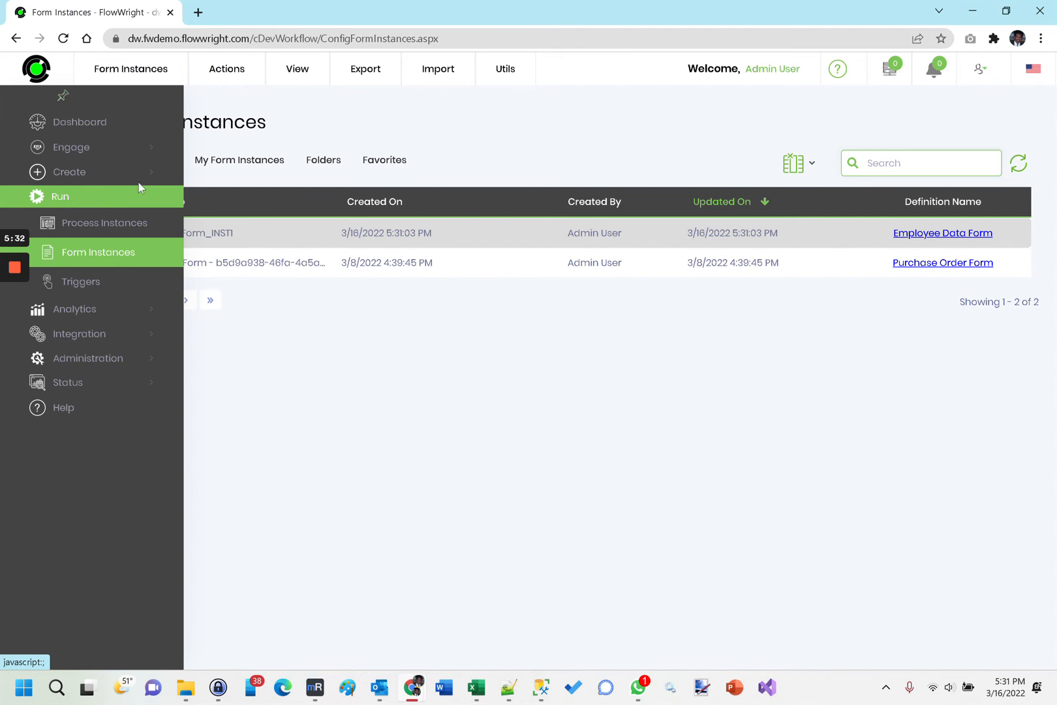
# Open the FormData_EmployeeData table, examine the submitted record's full details, and close the table.
pyautogui.click(74, 175)
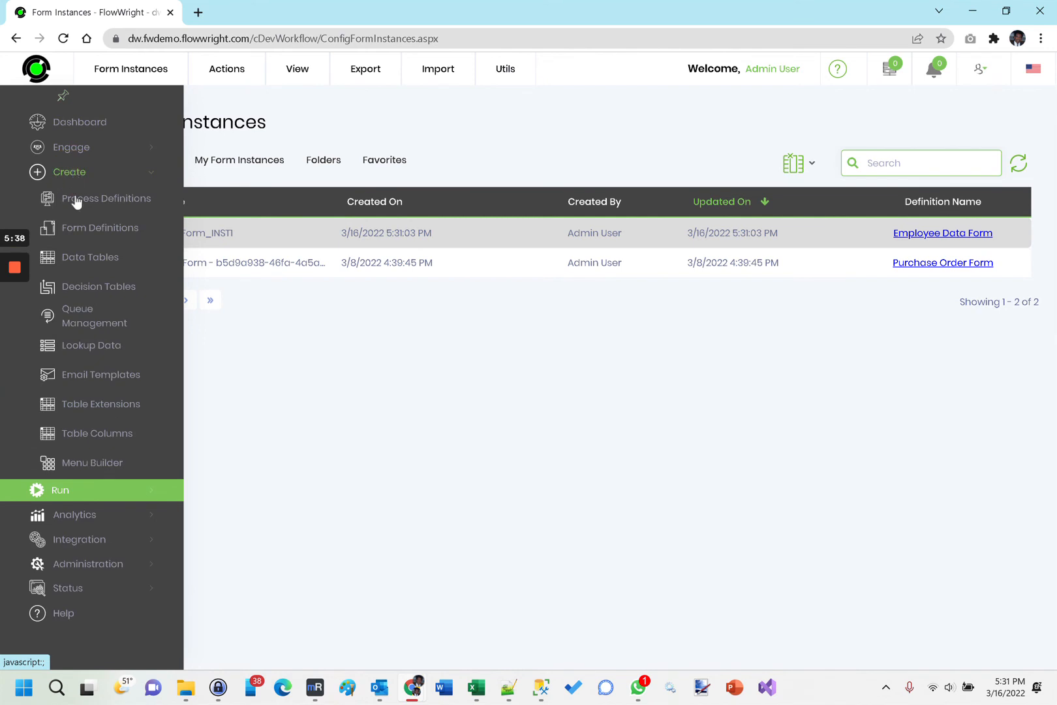
pyautogui.click(88, 260)
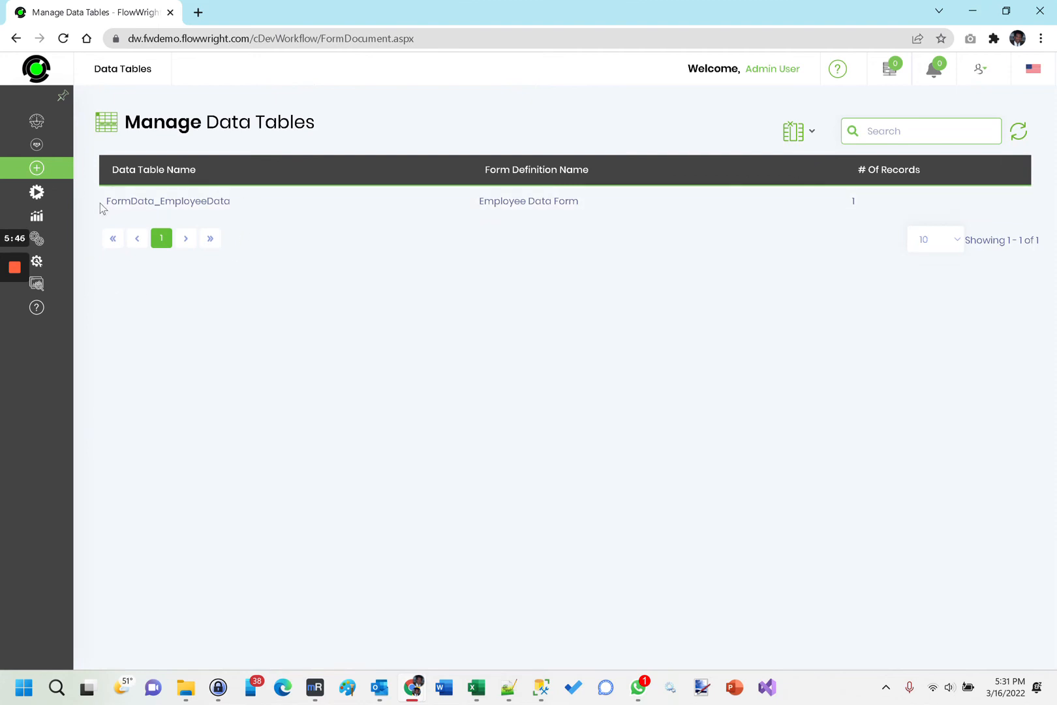
pyautogui.click(223, 202)
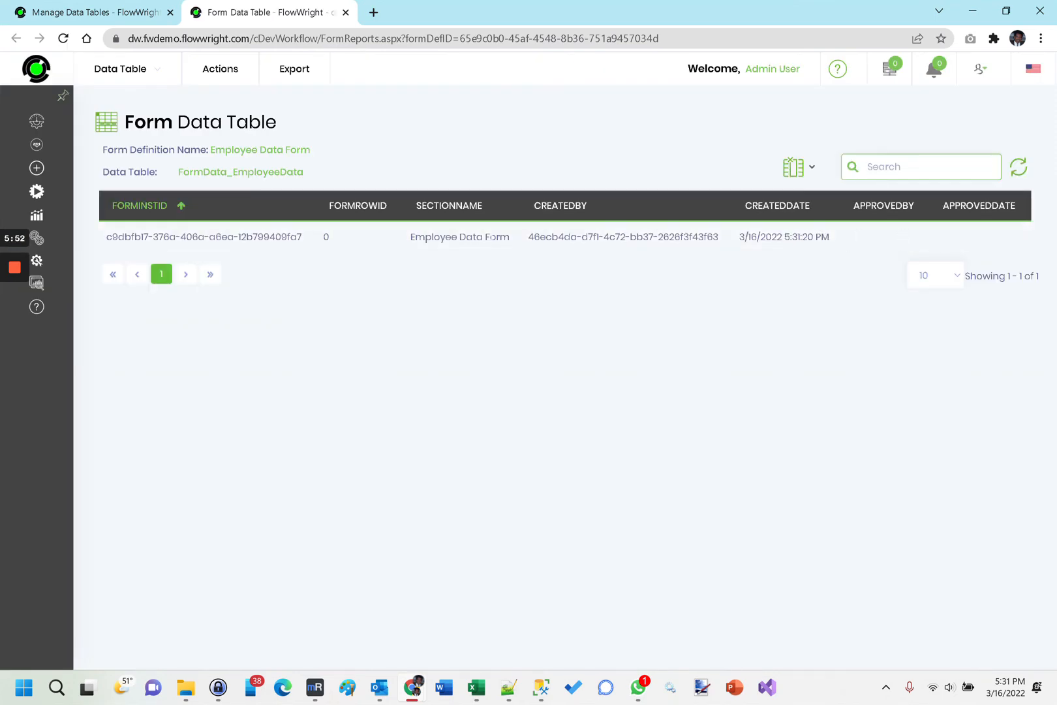
pyautogui.click(488, 237)
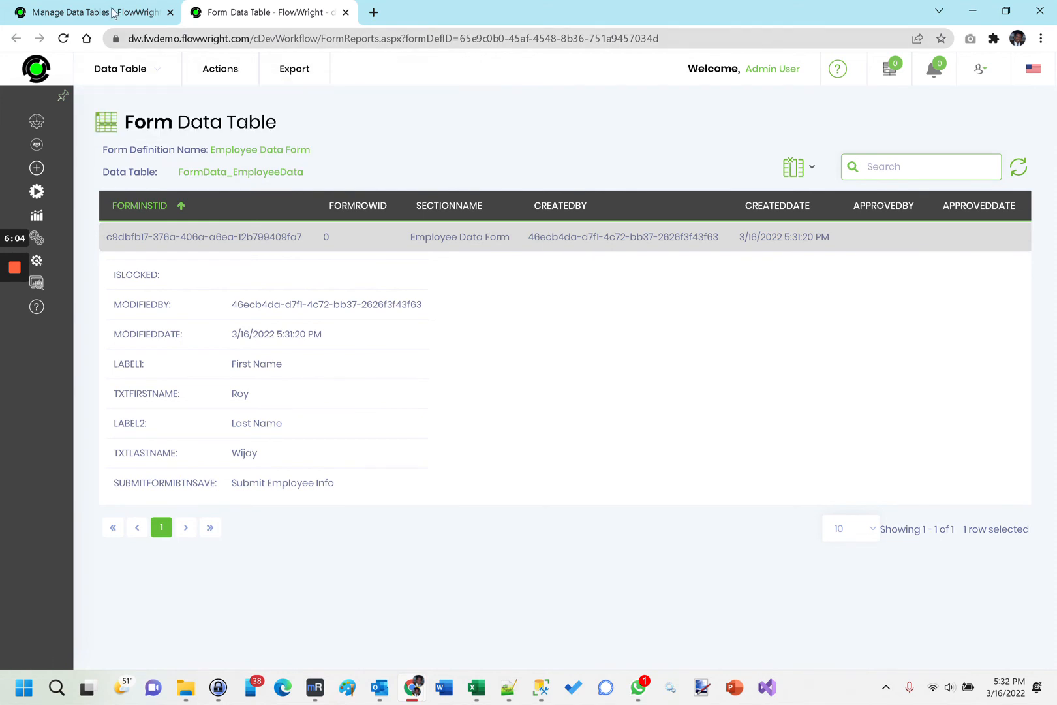
pyautogui.click(345, 13)
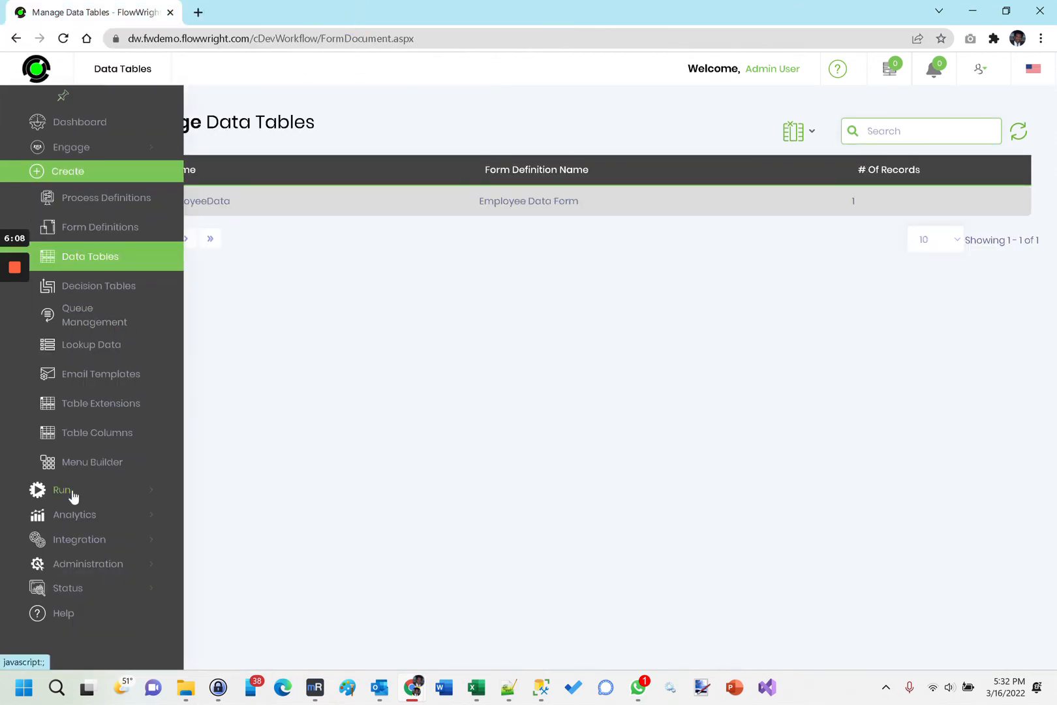
# Open the Employee Data Form_INST1 form instance in read-only view, examine its submitted values, and close it.
pyautogui.click(72, 488)
pyautogui.click(83, 252)
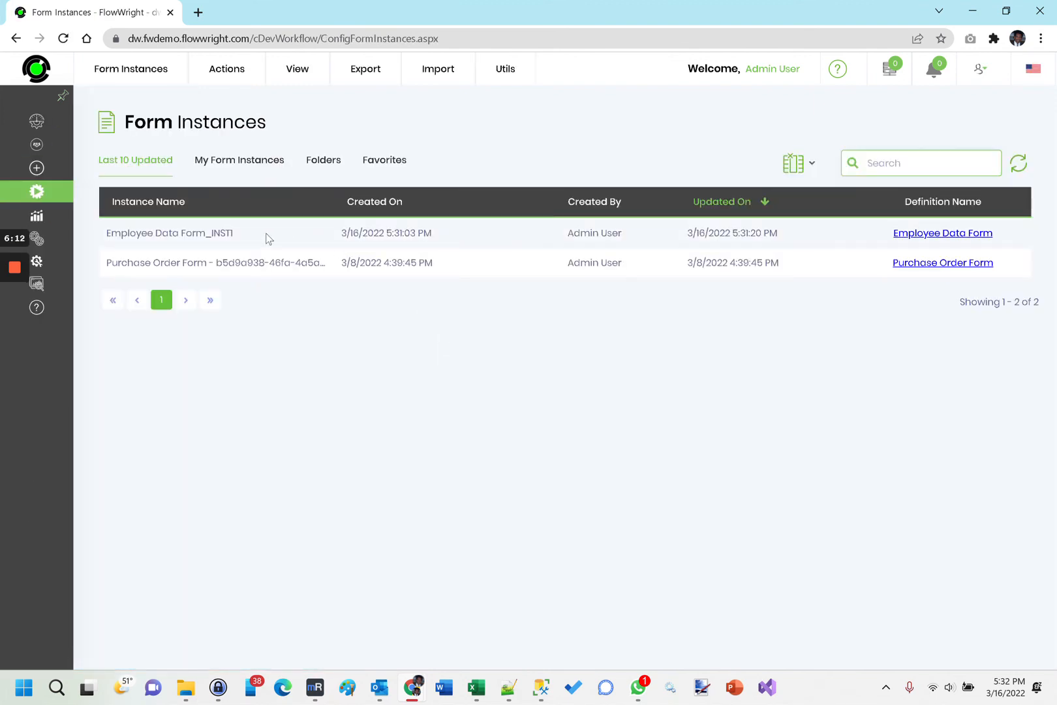
pyautogui.doubleClick(207, 232)
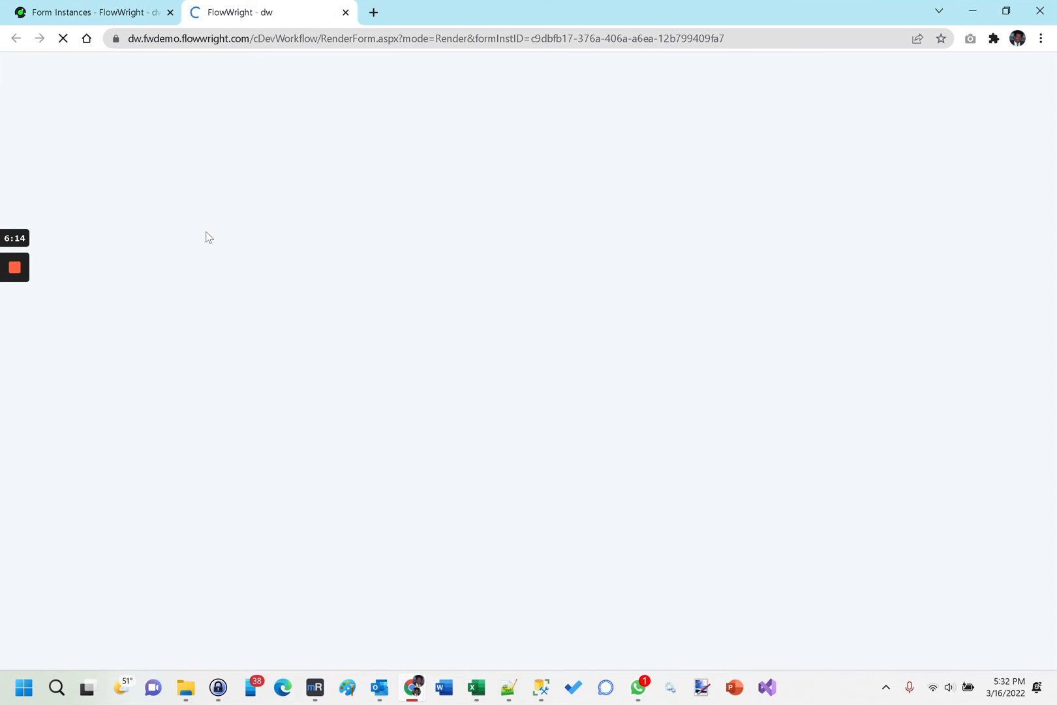
pyautogui.click(572, 167)
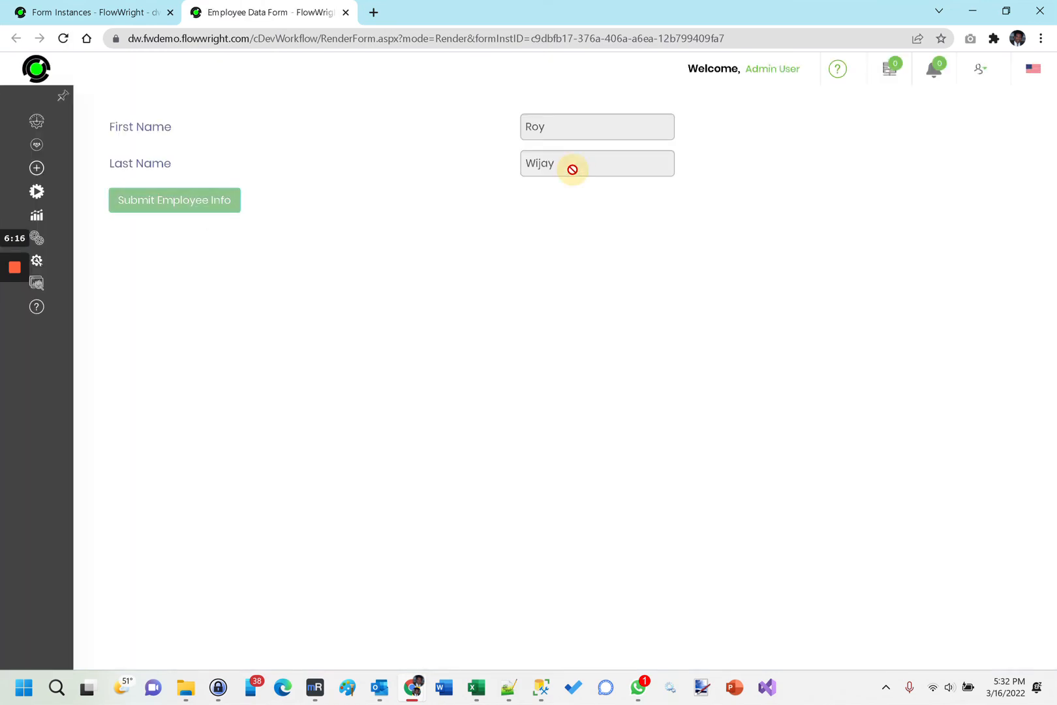
pyautogui.click(345, 12)
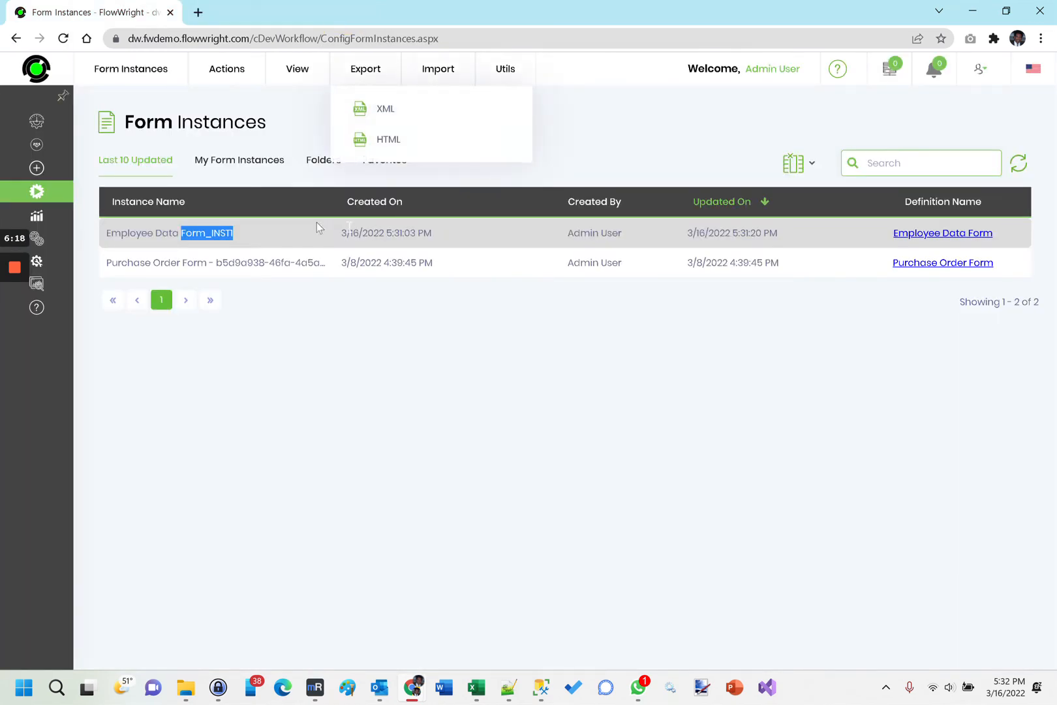
# Edit the Employee Data Form_INST1 instance by replacing the employee's first name, resubmit it, and close the form.
pyautogui.moveTo(248, 72)
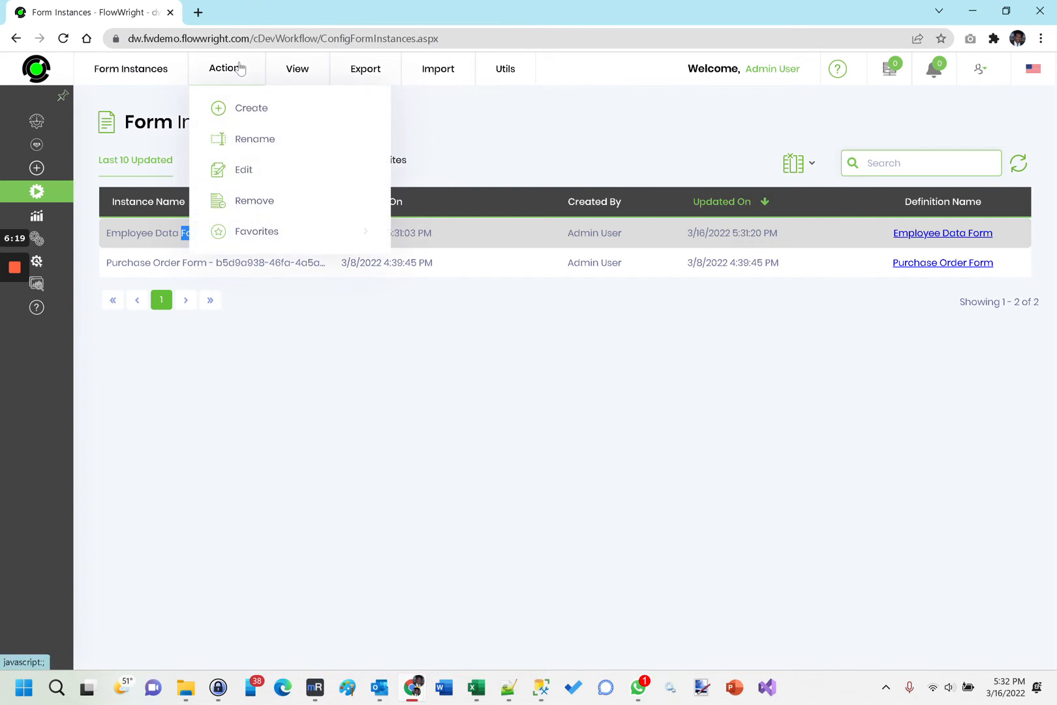
pyautogui.click(251, 172)
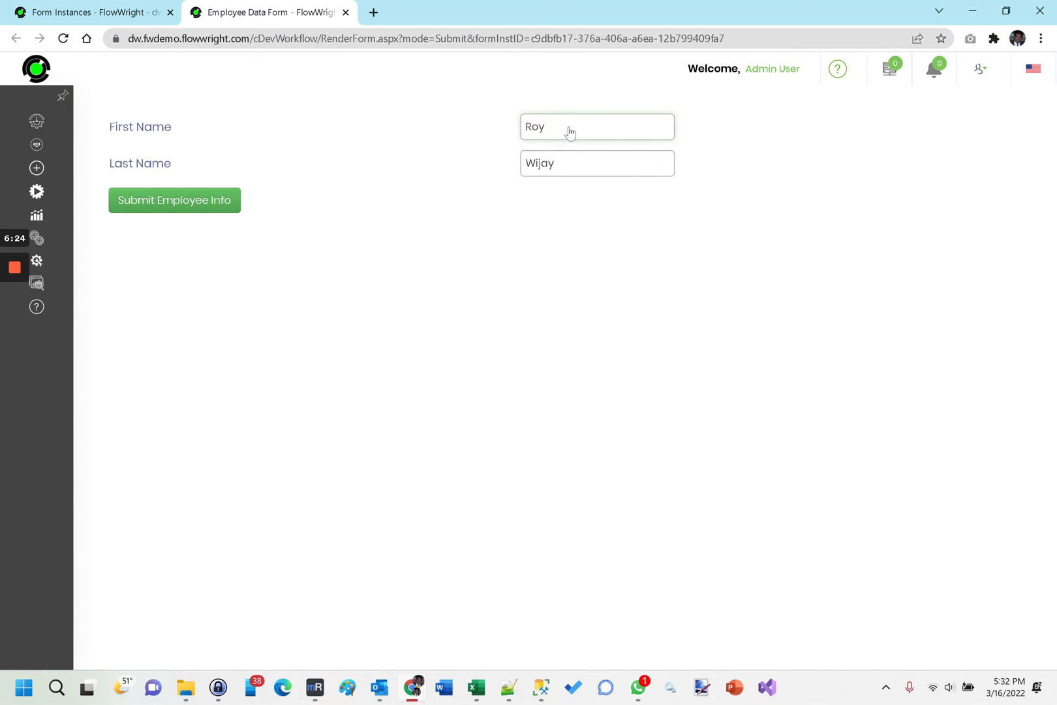
pyautogui.doubleClick(528, 127)
pyautogui.write('Dayna')
pyautogui.click(174, 203)
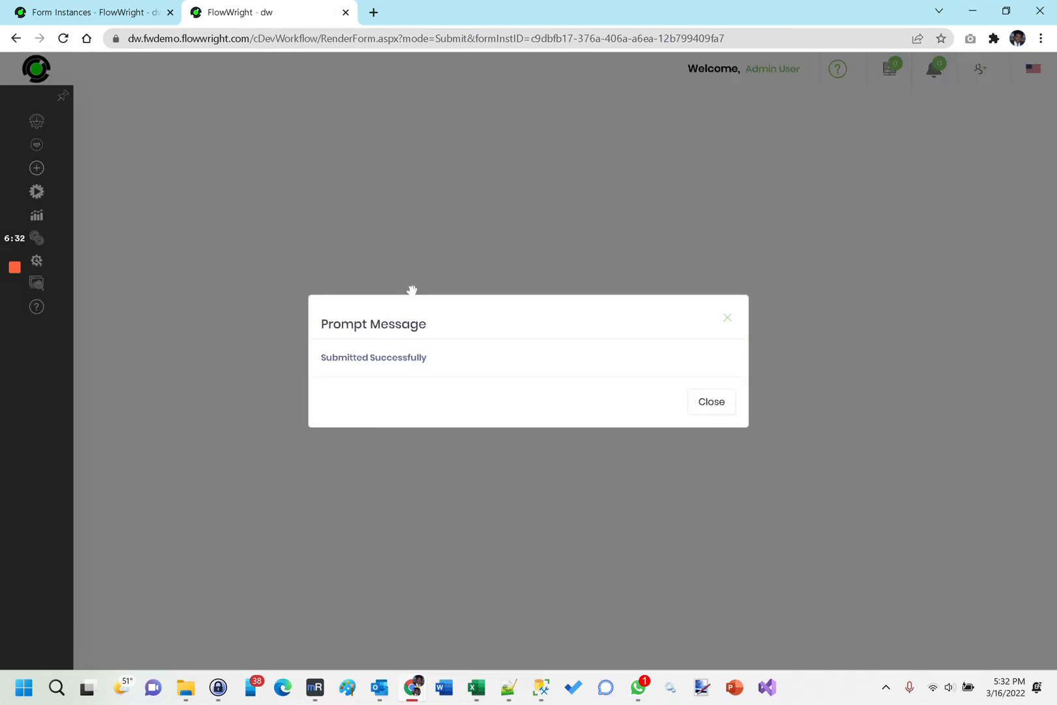
pyautogui.click(713, 402)
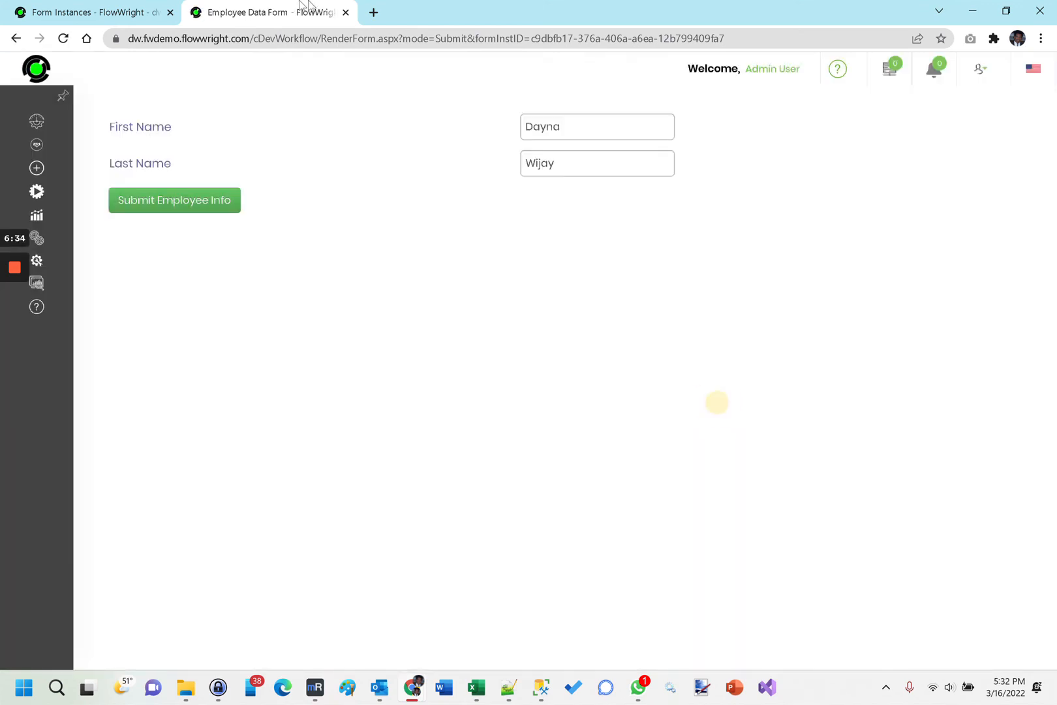
pyautogui.click(346, 12)
# Open the FormData_EmployeeData data table, examine the edited record's modification date and name fields, and close the table.
pyautogui.moveTo(36, 165)
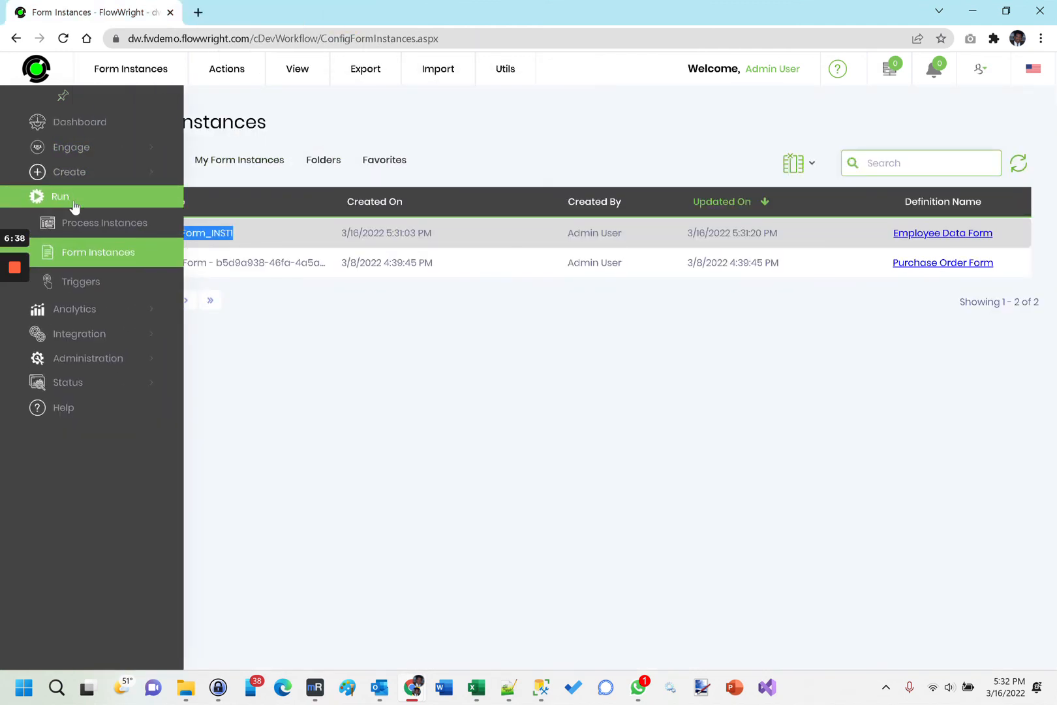
pyautogui.click(63, 172)
pyautogui.click(91, 271)
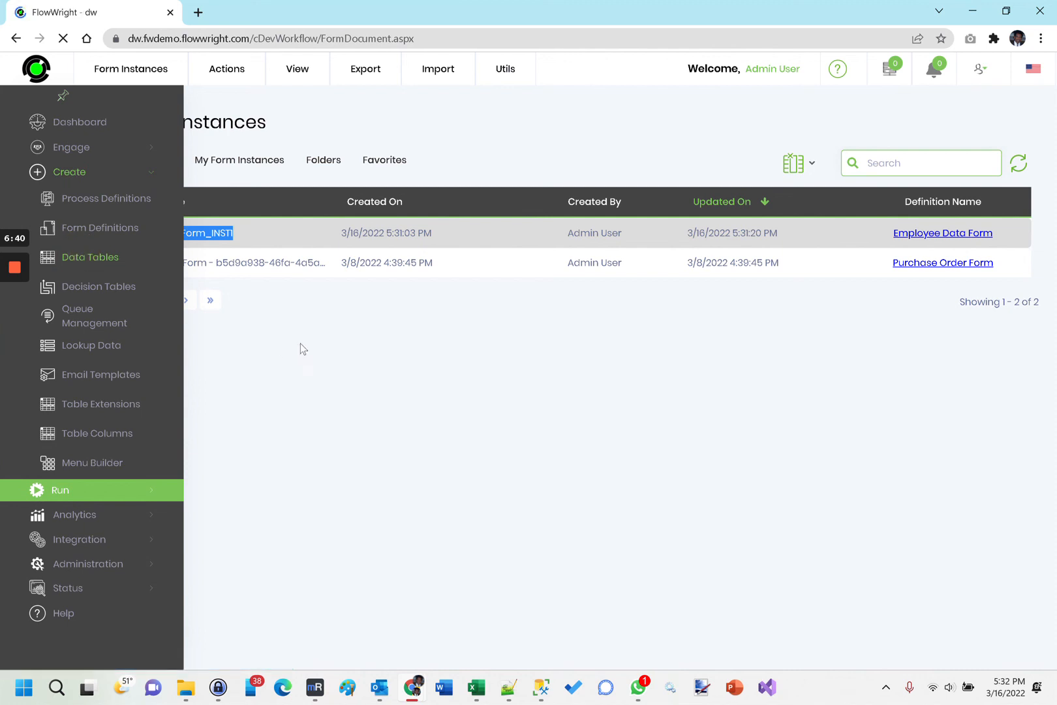
pyautogui.click(200, 201)
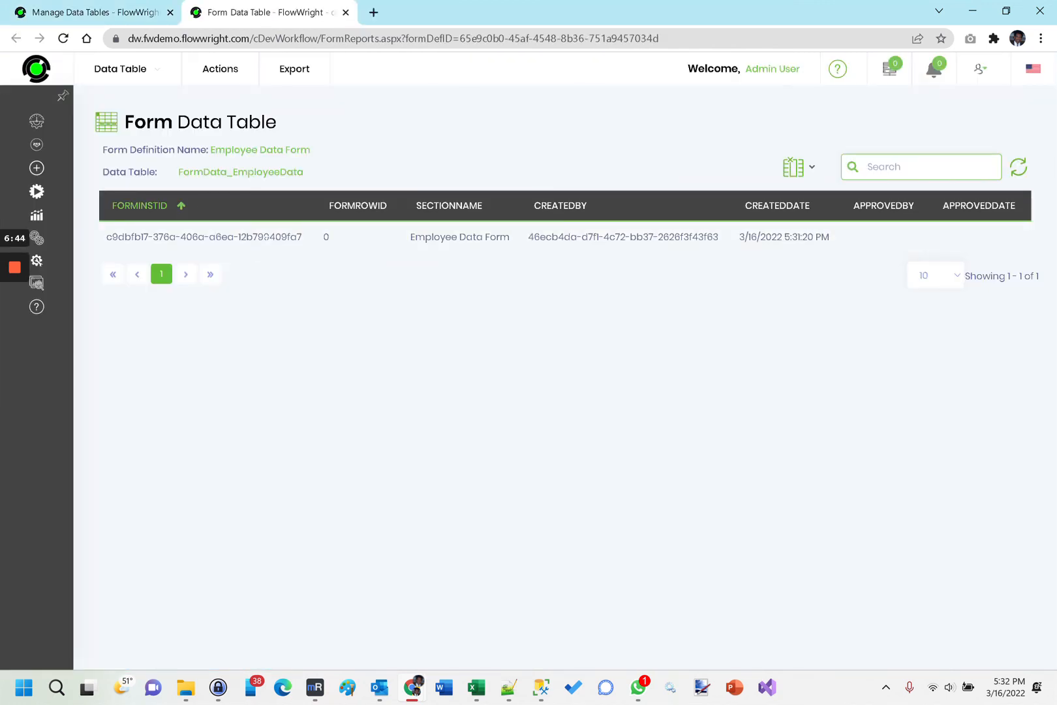
pyautogui.click(267, 237)
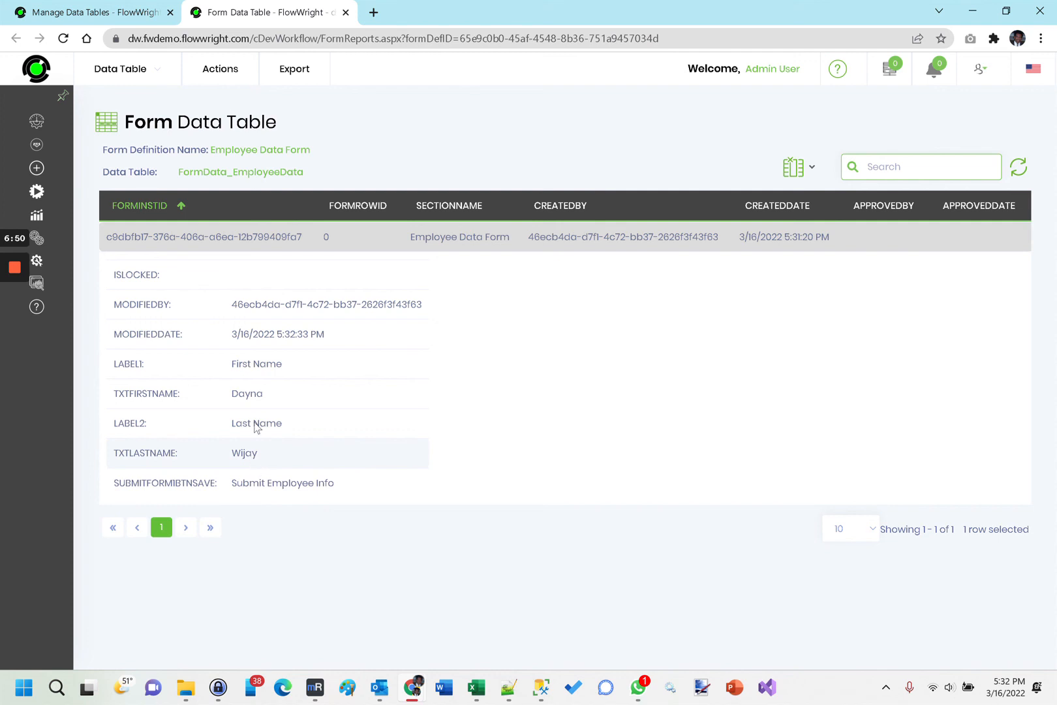
pyautogui.click(345, 12)
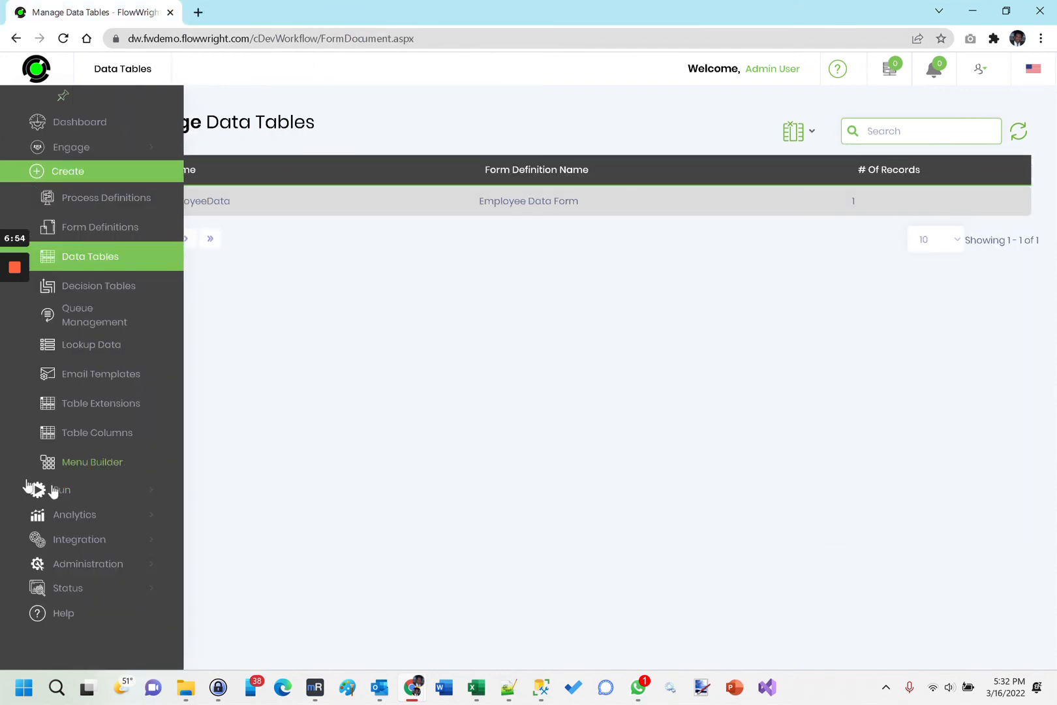
# Create a second form instance from the Employee Data Form definition with the generated name Employee Data Form_INST2.
pyautogui.click(57, 490)
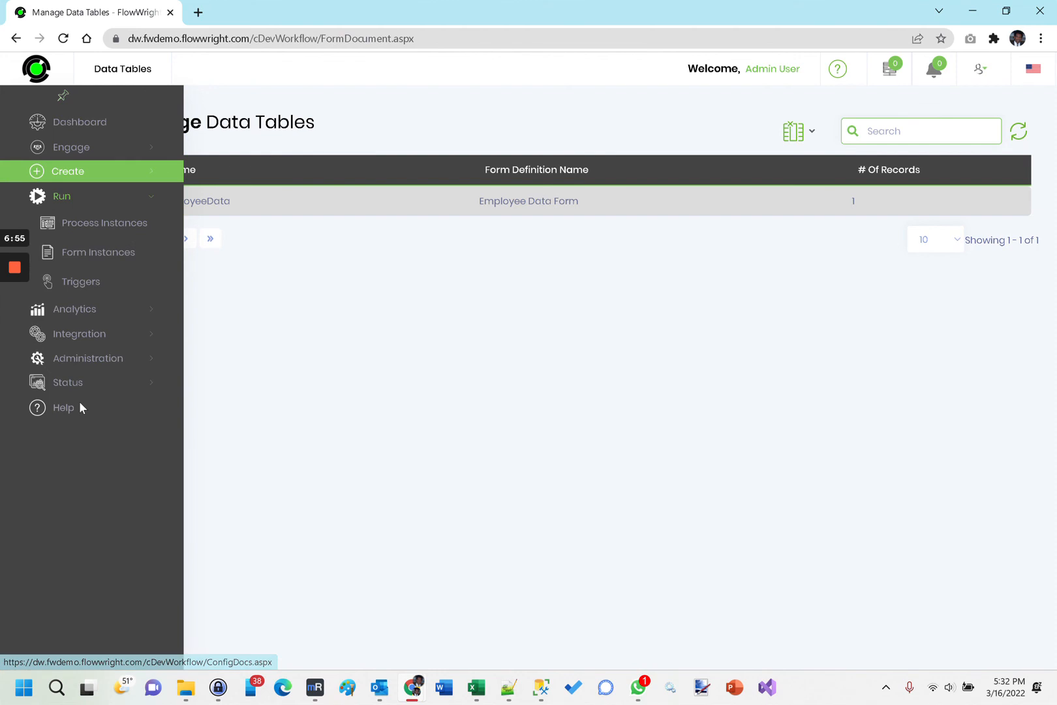
pyautogui.click(93, 253)
pyautogui.moveTo(229, 69)
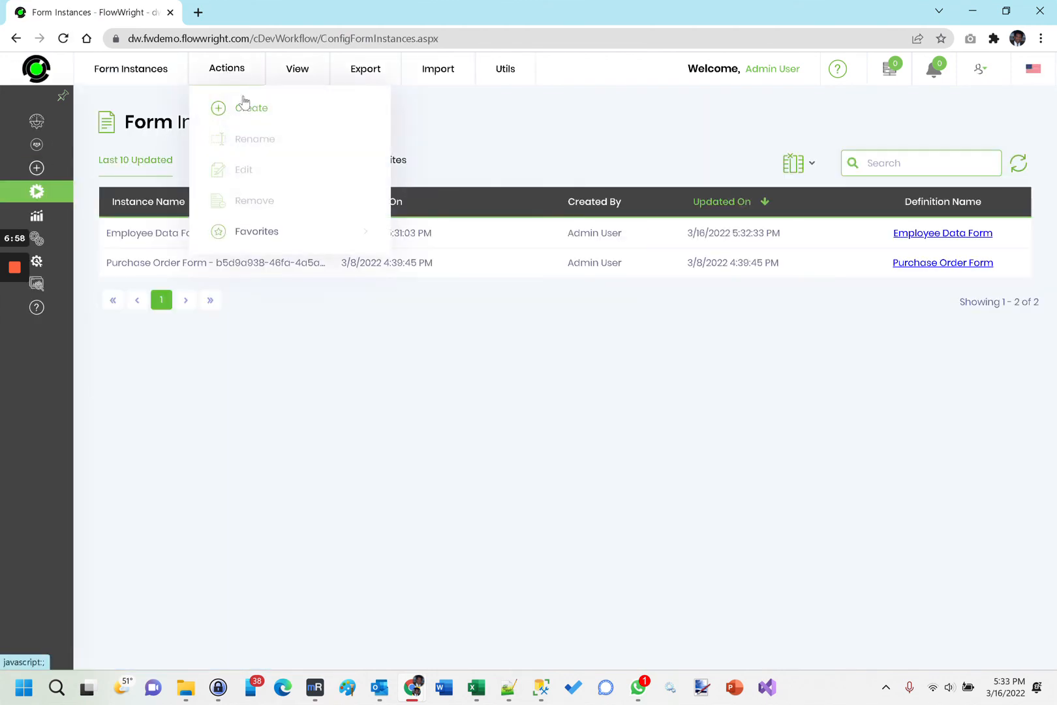
pyautogui.click(244, 104)
pyautogui.click(587, 486)
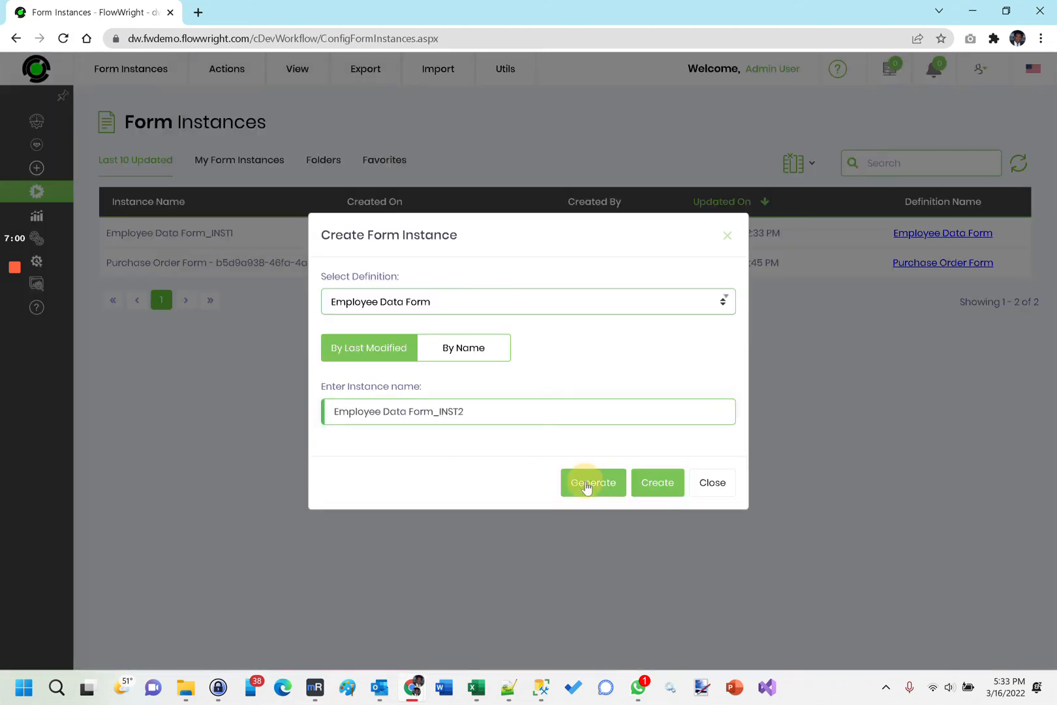
pyautogui.click(653, 489)
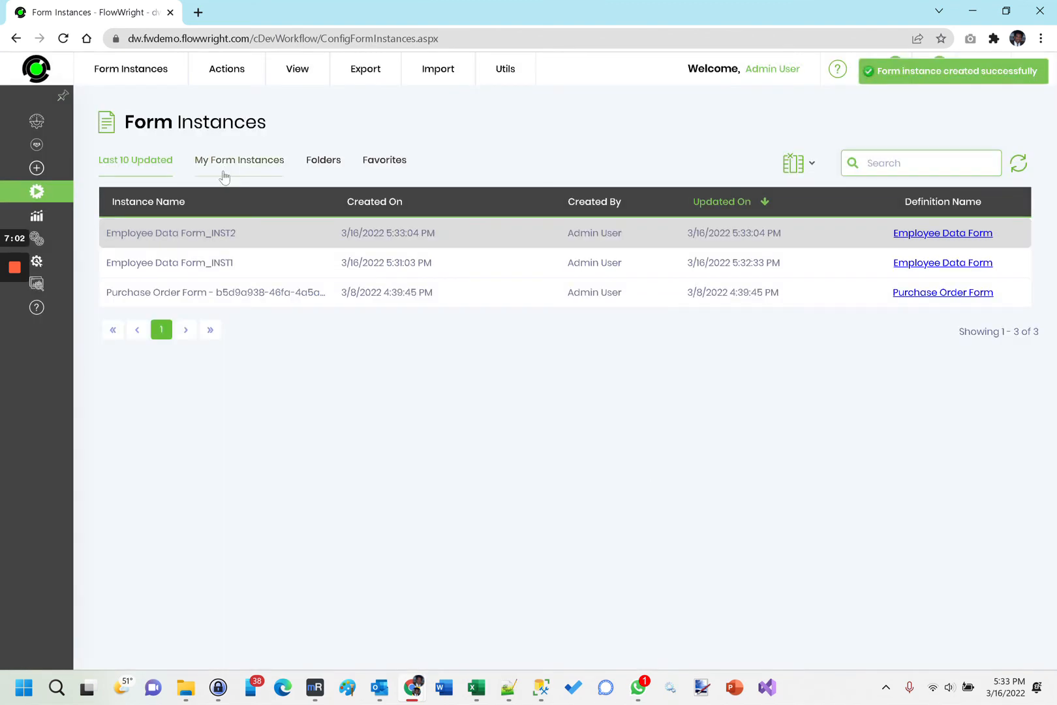
# Edit the Employee Data Form_INST2 instance, enter the second employee's first and last name, submit it, and close the form.
pyautogui.moveTo(242, 75)
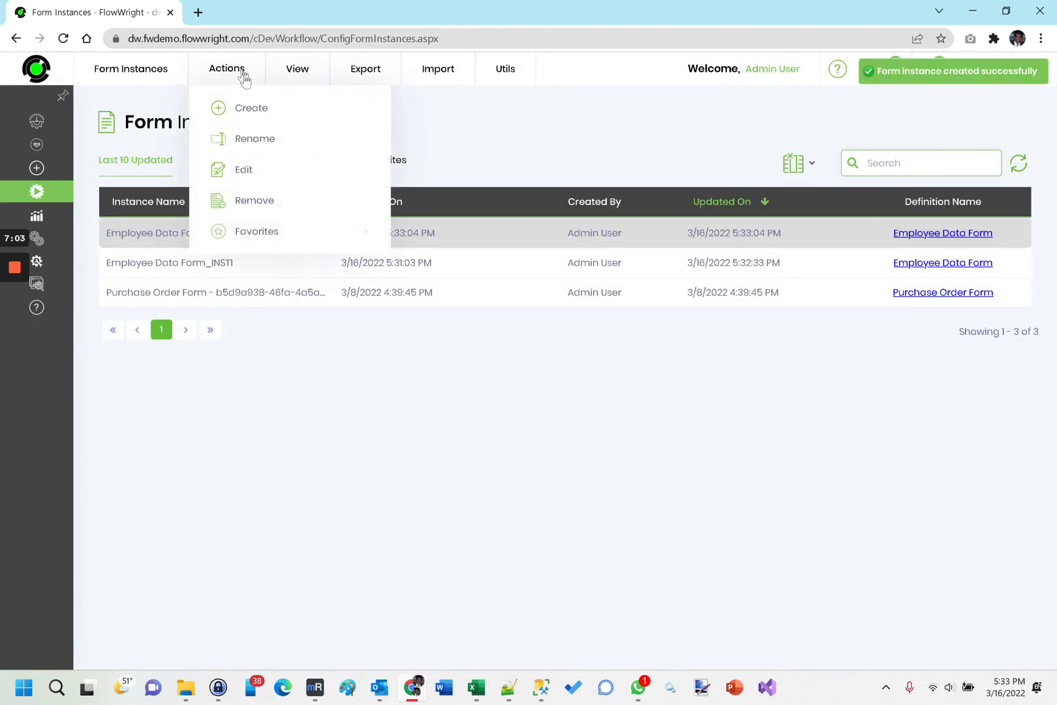
pyautogui.click(246, 170)
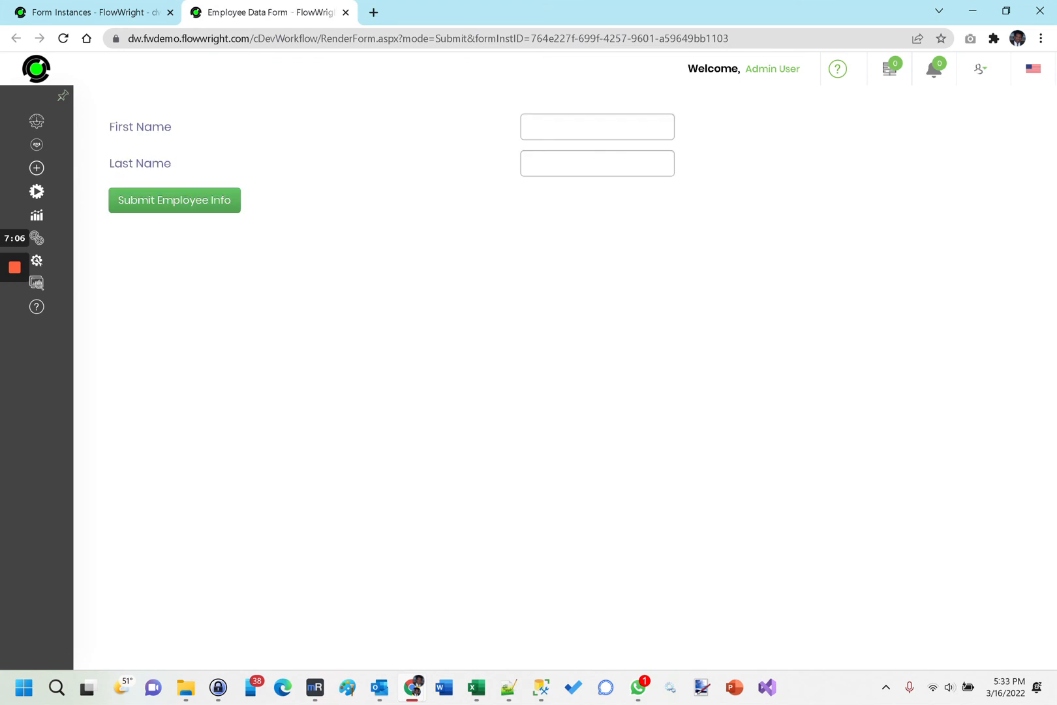
pyautogui.click(568, 118)
pyautogui.write('Mark')
pyautogui.press('Tab')
pyautogui.write('Anthony')
pyautogui.click(176, 206)
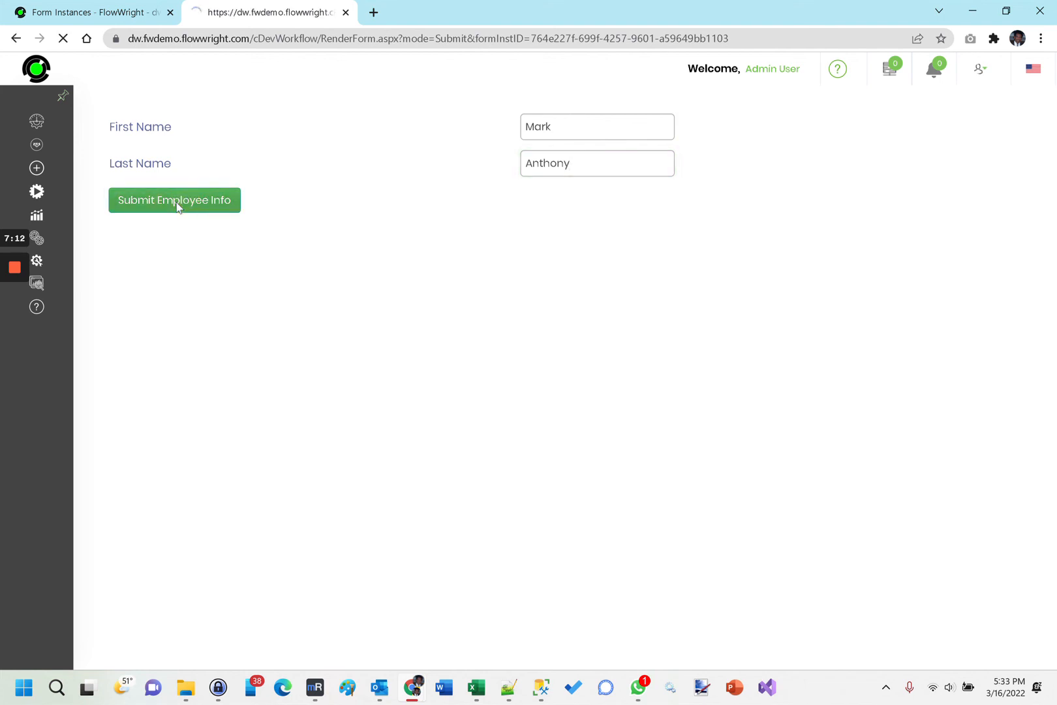
pyautogui.click(346, 13)
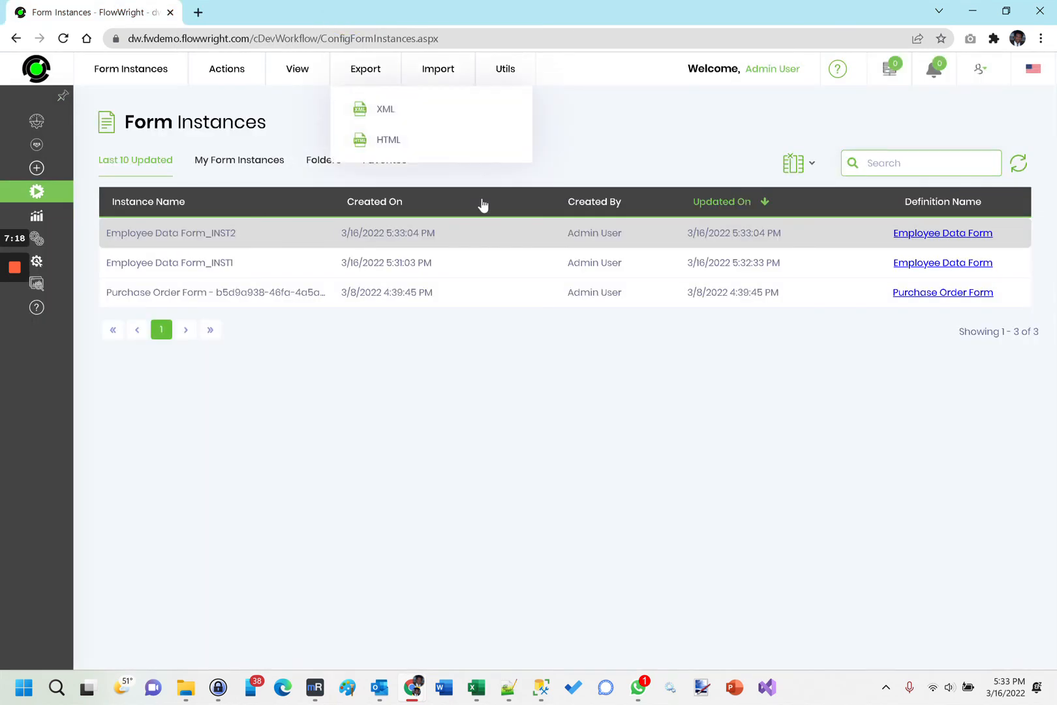
# Open the FormData_EmployeeData data table and expand both records to examine their stored name fields.
pyautogui.moveTo(46, 250)
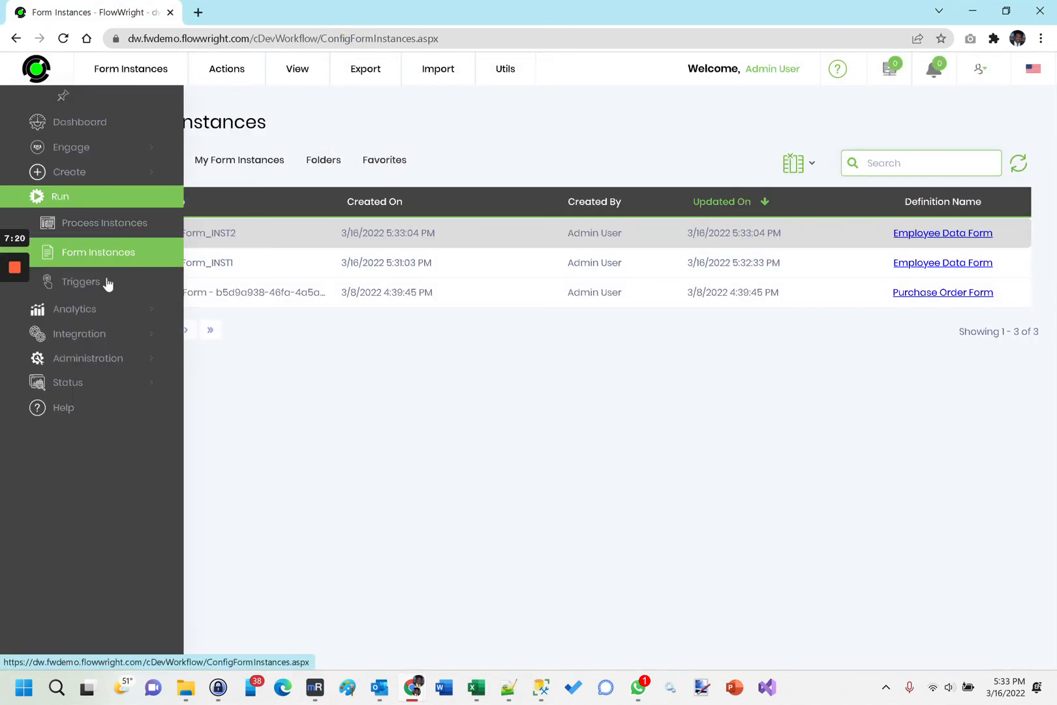
pyautogui.click(70, 171)
pyautogui.click(78, 260)
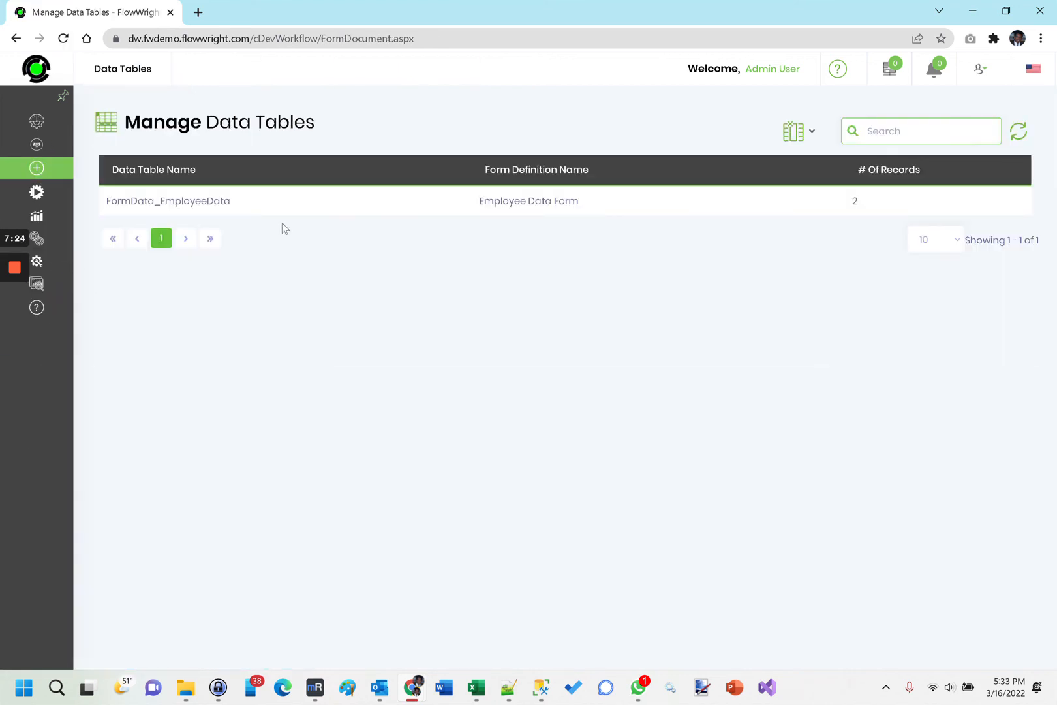
pyautogui.click(222, 204)
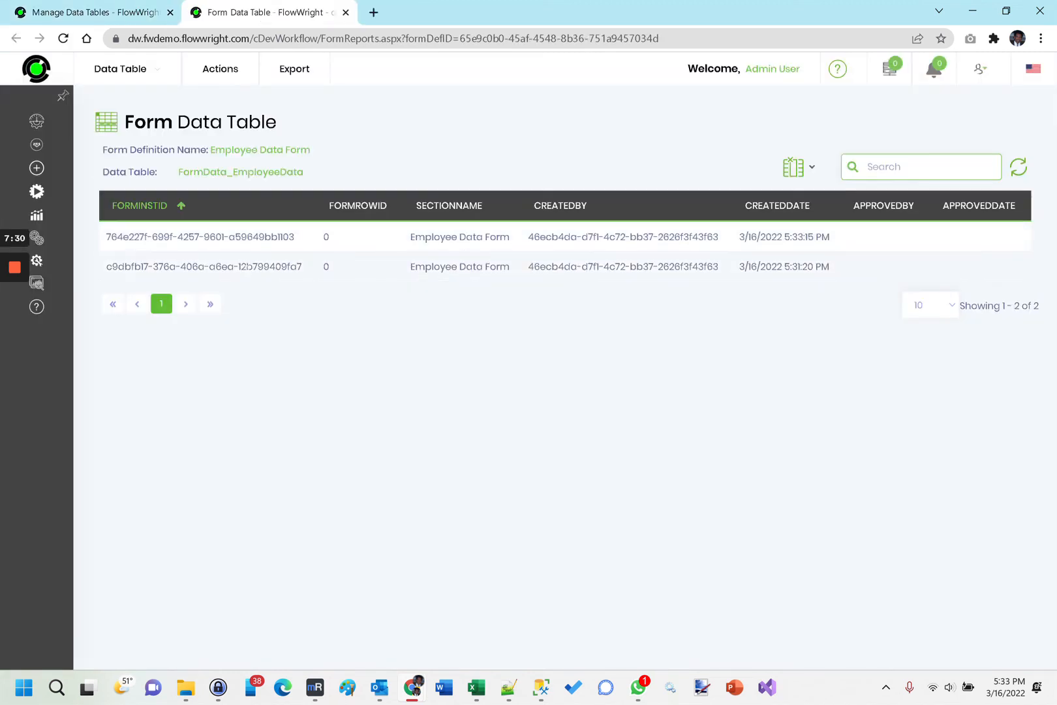
pyautogui.click(255, 266)
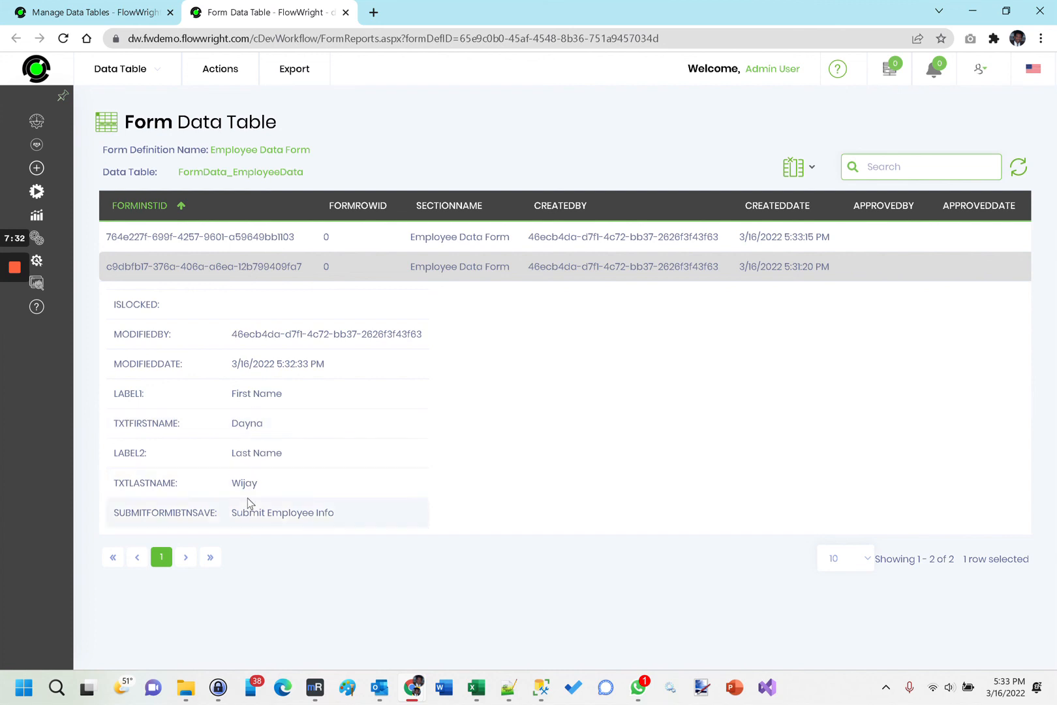
pyautogui.click(239, 237)
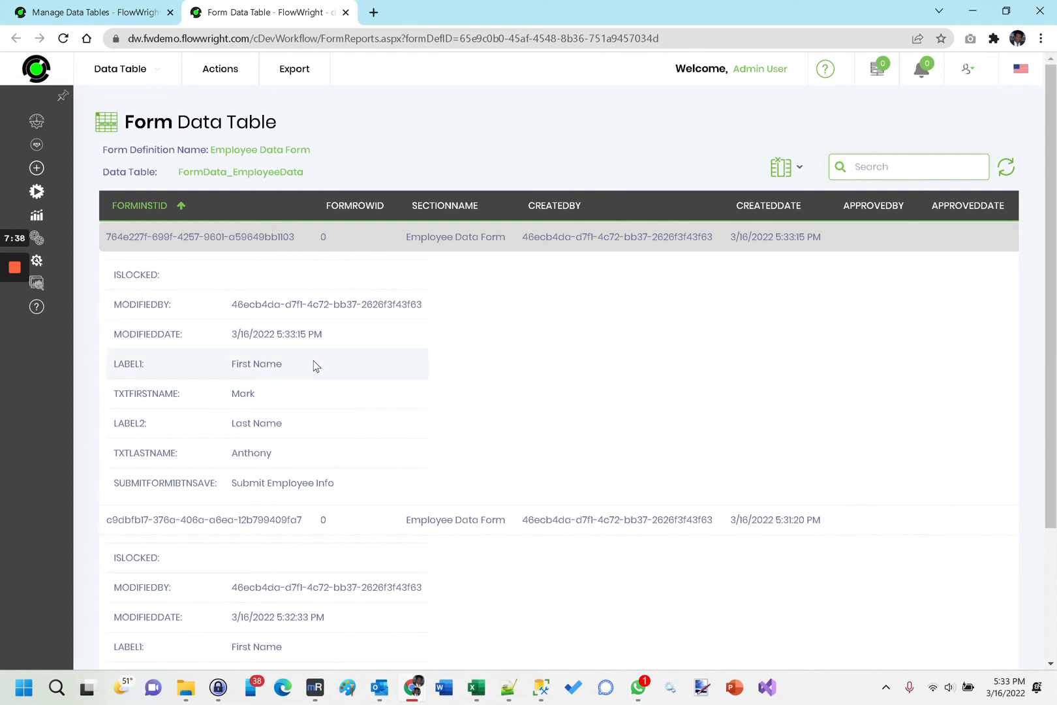
# Copy the data table's name FormData_EmployeeData and open the SQL Query tool among the administration tools.
pyautogui.moveTo(305, 172); pyautogui.dragTo(180, 175)
pyautogui.hotkey('ctrl', 'c')
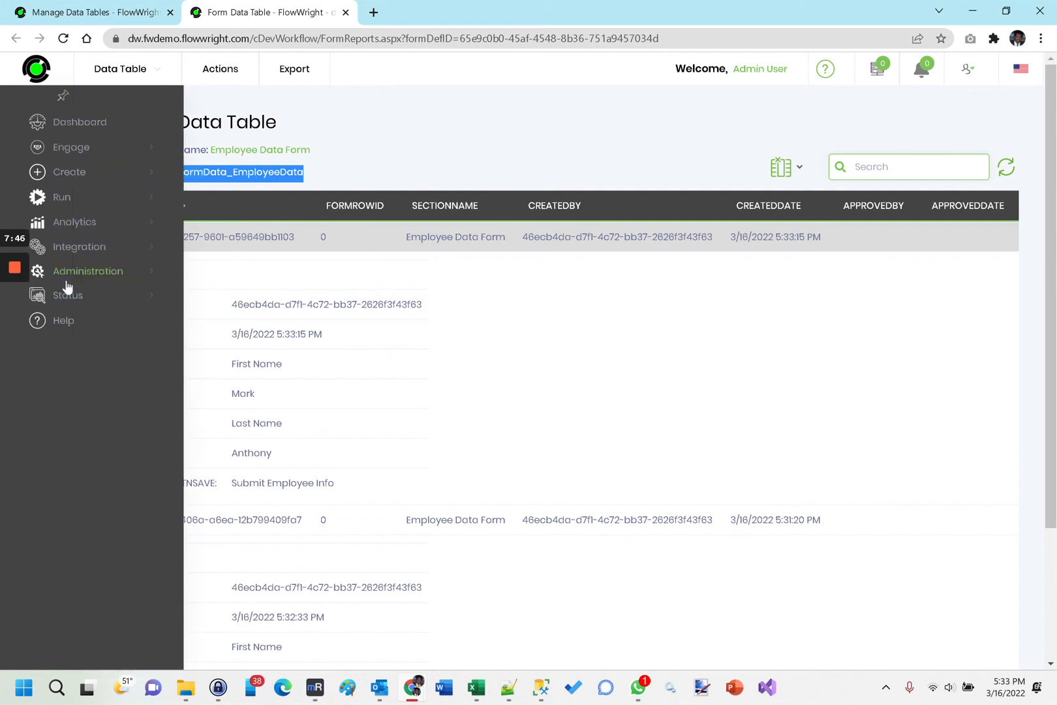
pyautogui.click(72, 299)
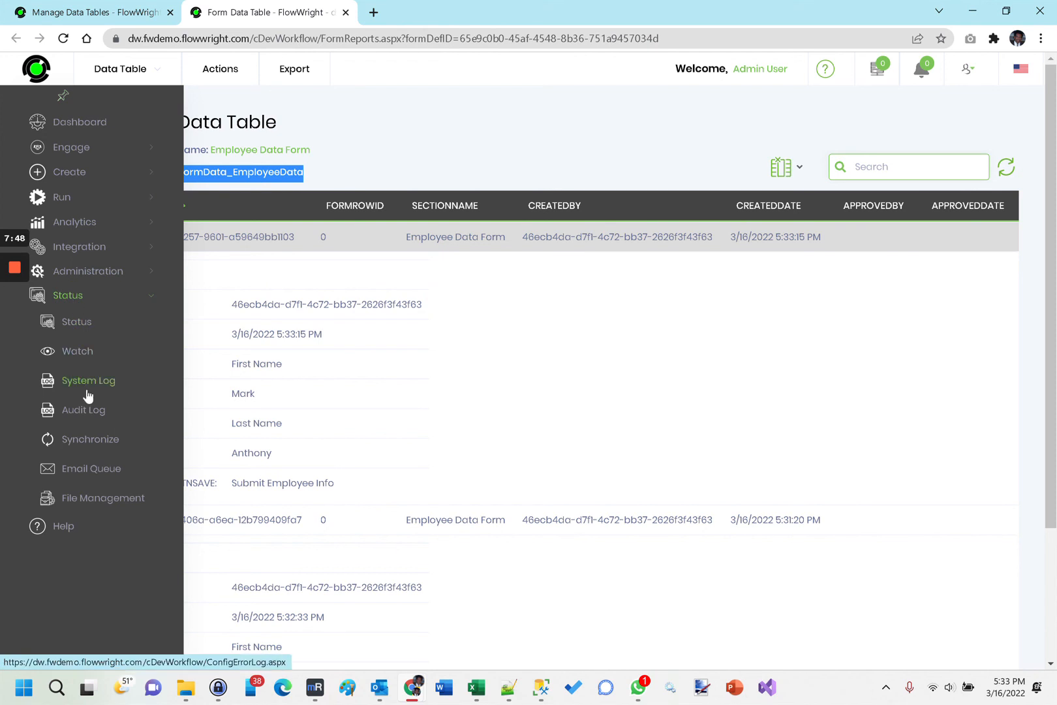
pyautogui.click(95, 278)
pyautogui.scroll(-1, 101, 408)
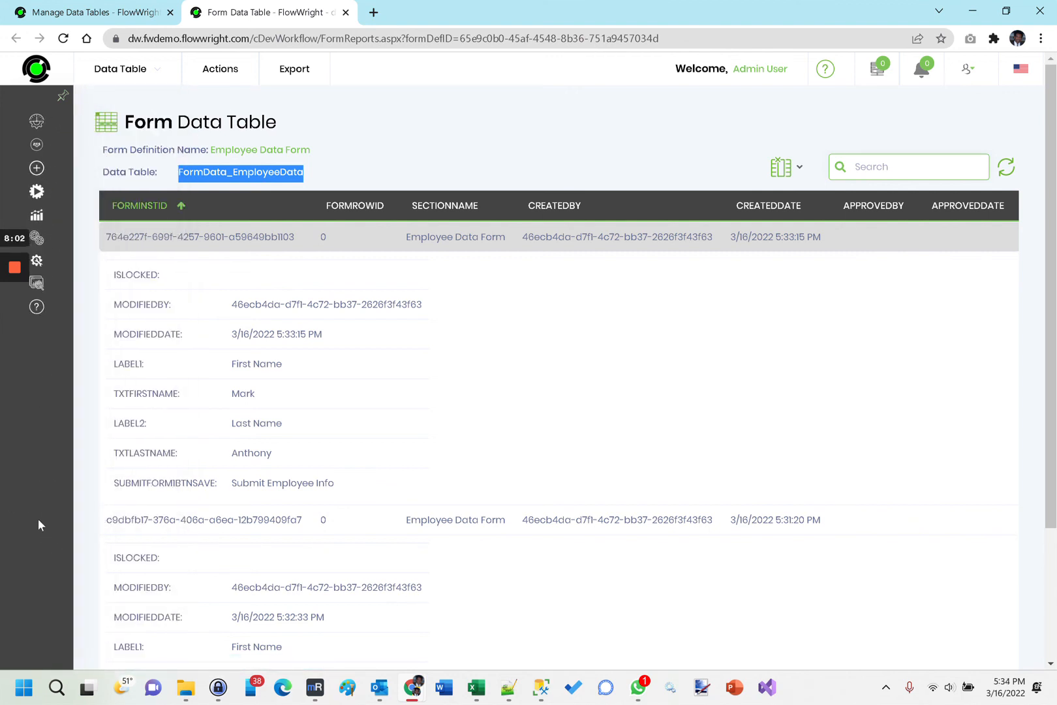
pyautogui.moveTo(62, 291)
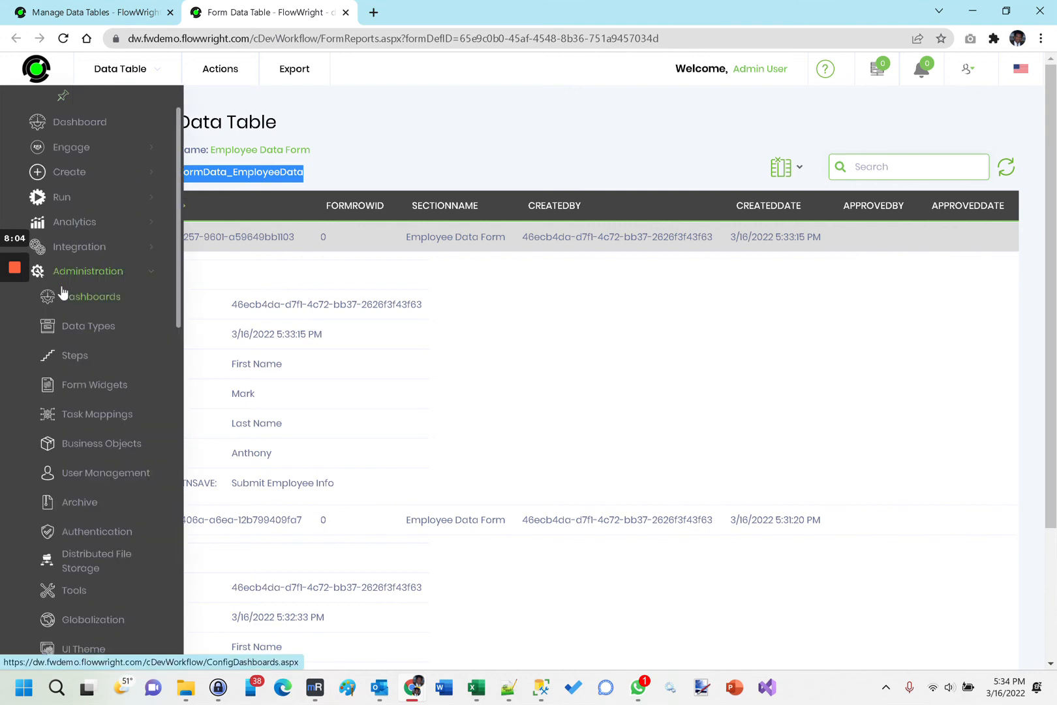
pyautogui.click(63, 294)
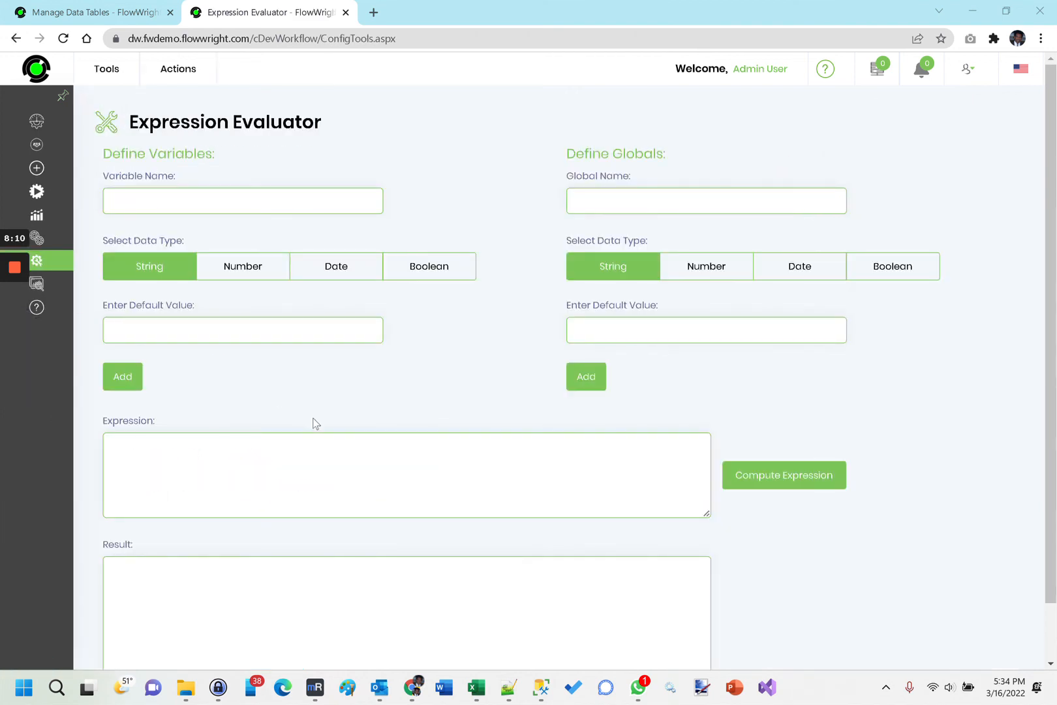
pyautogui.click(196, 77)
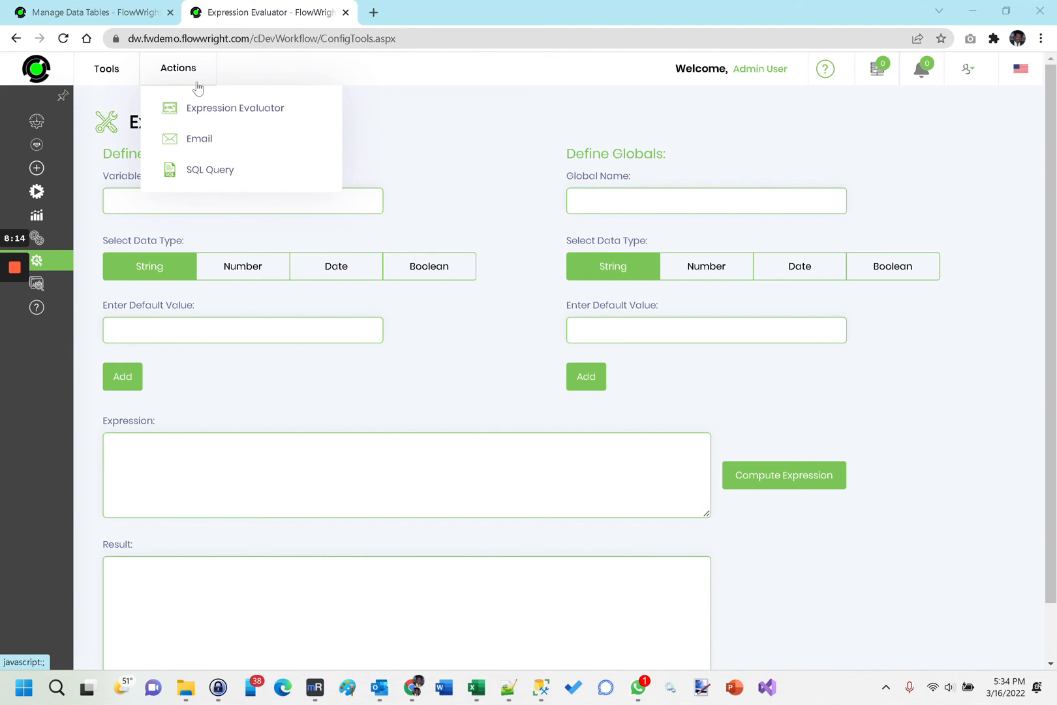
pyautogui.click(210, 169)
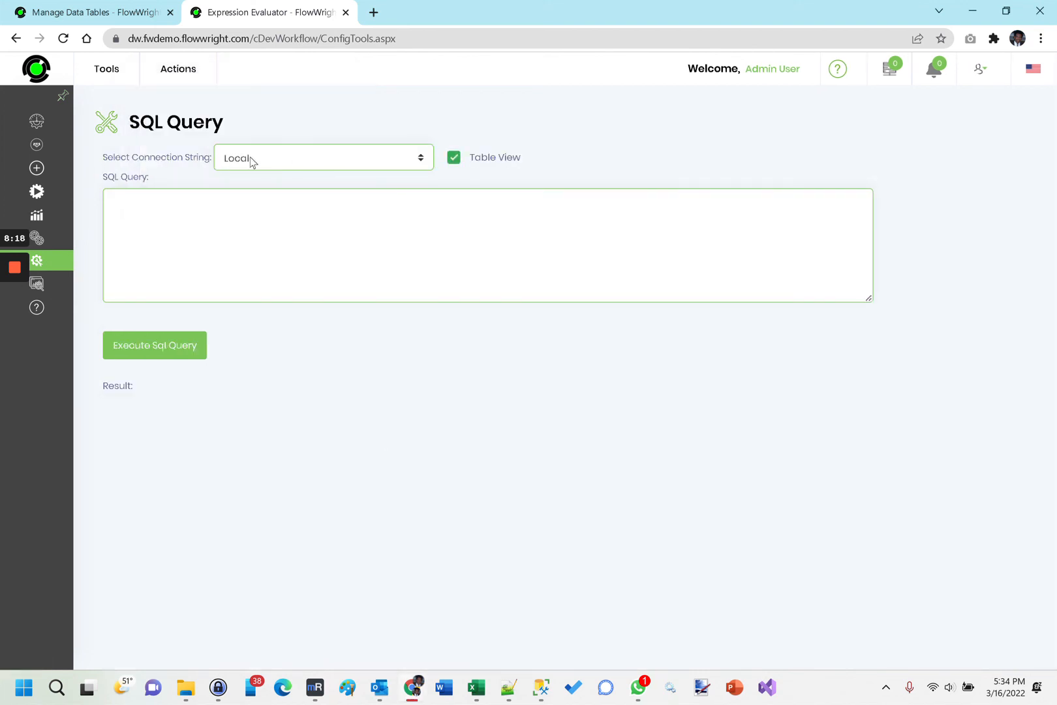
# Run the query "select * from FormData_EmployeeData" on the Local connection.
pyautogui.click(208, 223)
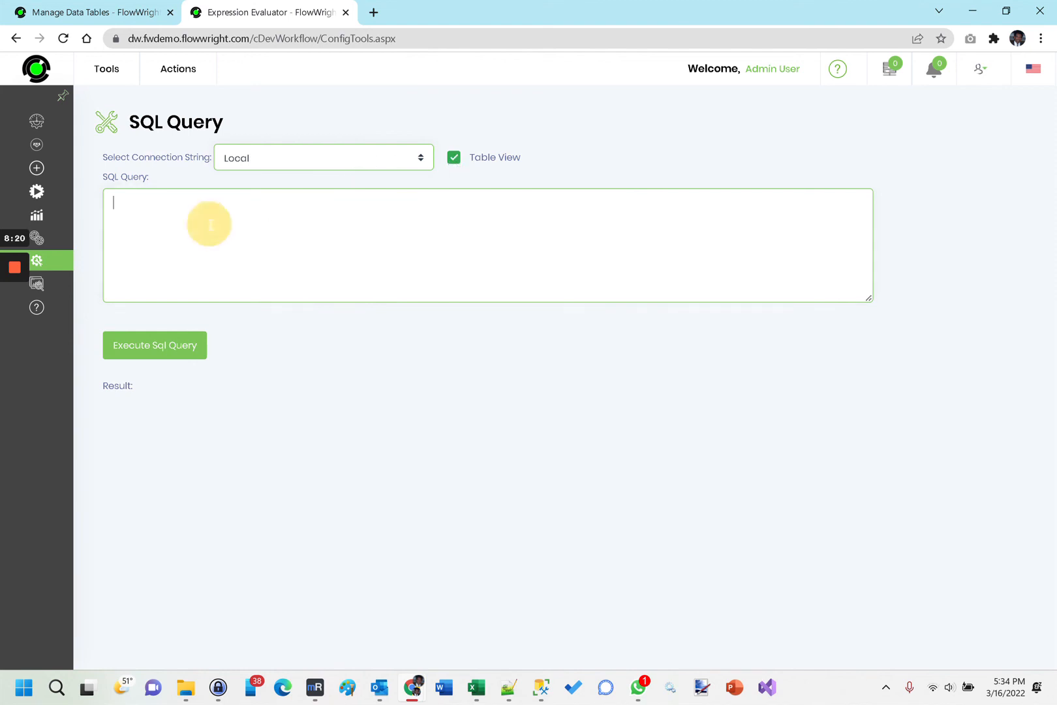
pyautogui.write('select * from')
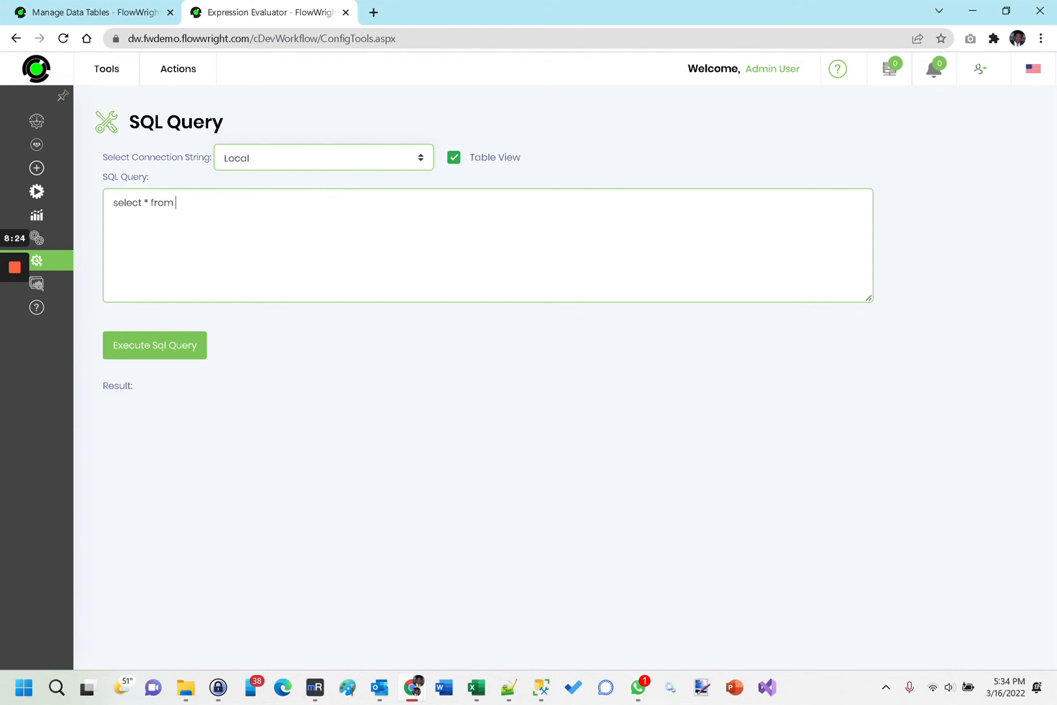
pyautogui.hotkey('ctrl', 'v')
pyautogui.click(135, 349)
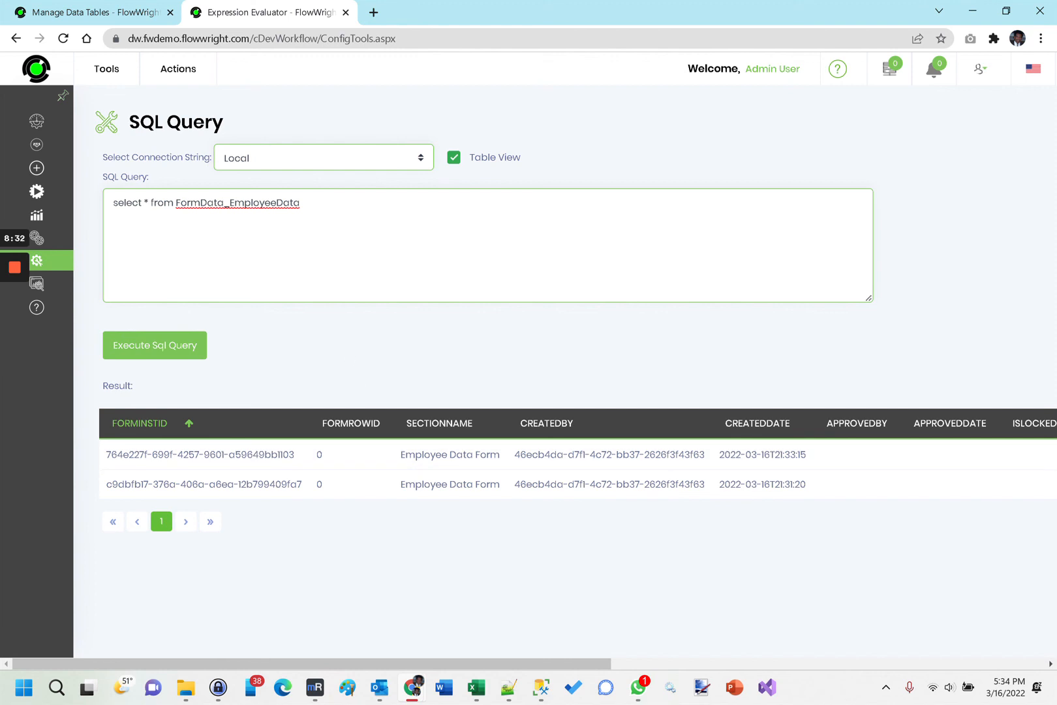
# Limit the query to the txtFirstName and txtLastName columns of FormData_EmployeeData and execute it.
pyautogui.click(148, 203)
pyautogui.press('BackSpace')
pyautogui.write('txtFirstName, txtLastName')
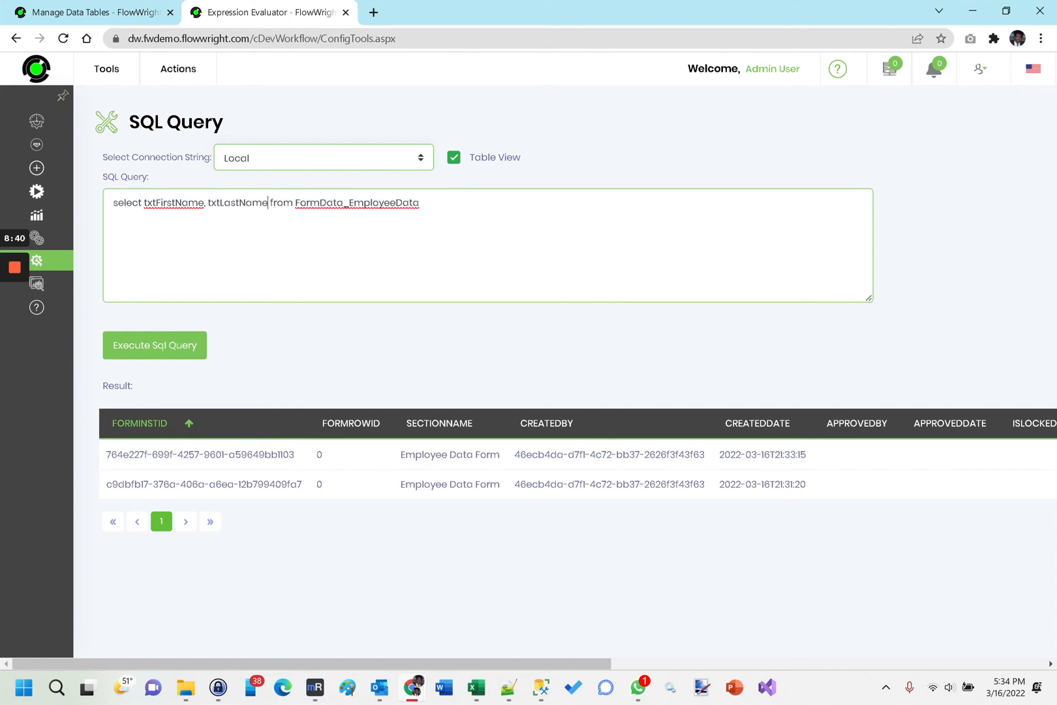
pyautogui.click(160, 346)
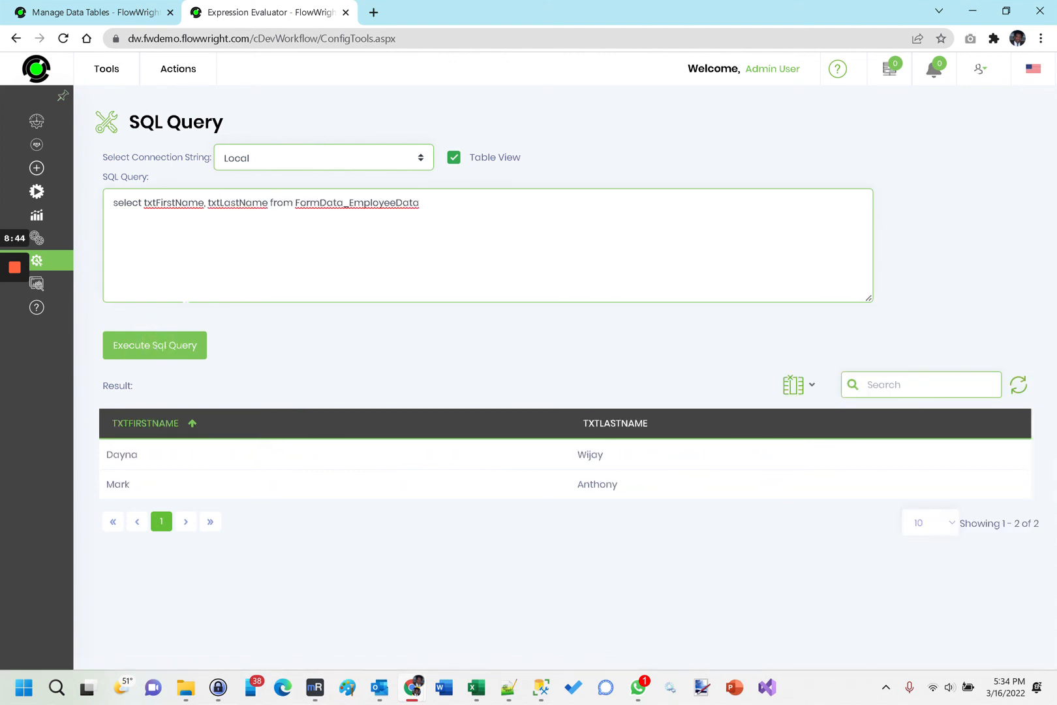